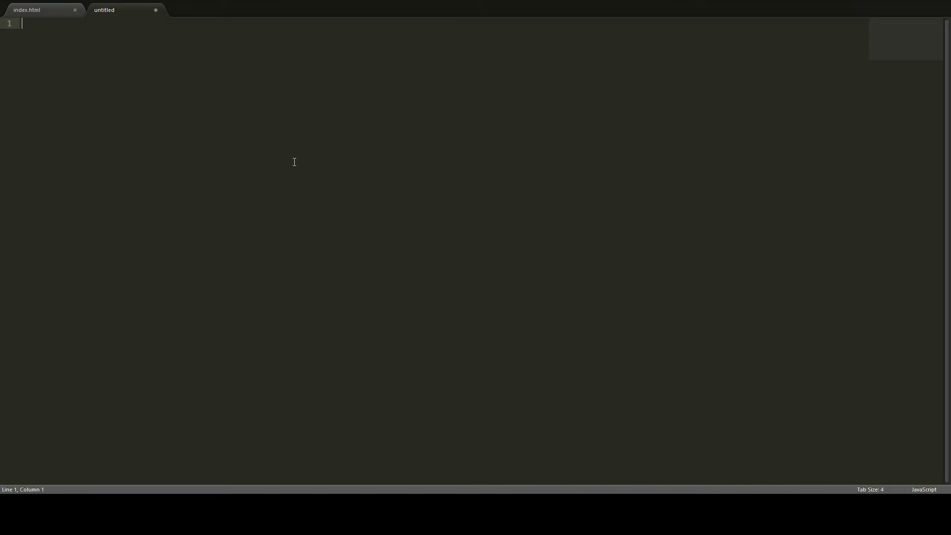
{"action": "type", "text": "function "}
{"action": "type", "text": "()"}
Write the makeGreet(language) function header, correcting typos, and open its braced body.
{"action": "key", "text": "BackSpace"}
{"action": "key", "text": "BackSpace"}
{"action": "key", "text": "BackSpace"}
{"action": "type", "text": "make"}
{"action": "type", "text": "Geet"}
{"action": "key", "text": "BackSpace"}
{"action": "key", "text": "BackSpace"}
{"action": "key", "text": "BackSpace"}
{"action": "type", "text": "reet() "}
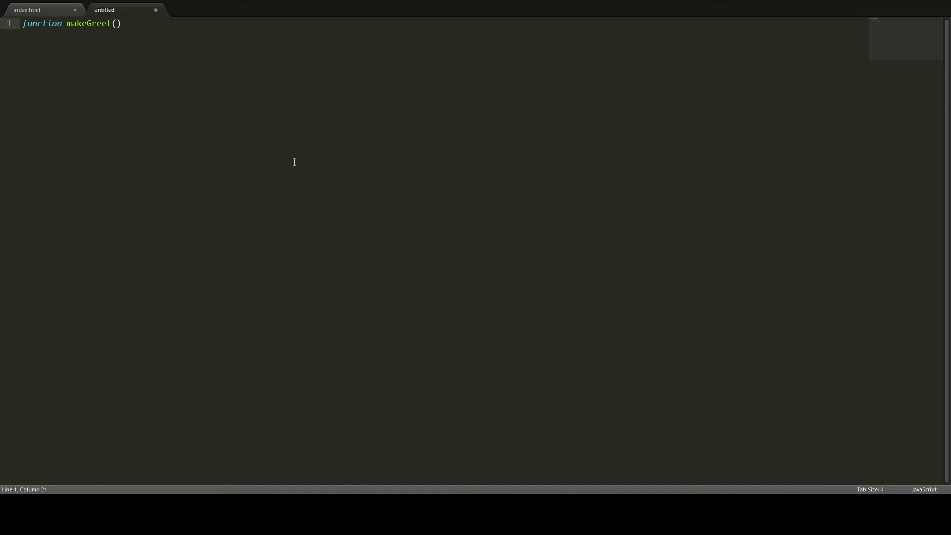
{"action": "type", "text": "{}"}
{"action": "key", "text": "Return"}
{"action": "key", "text": "Return"}
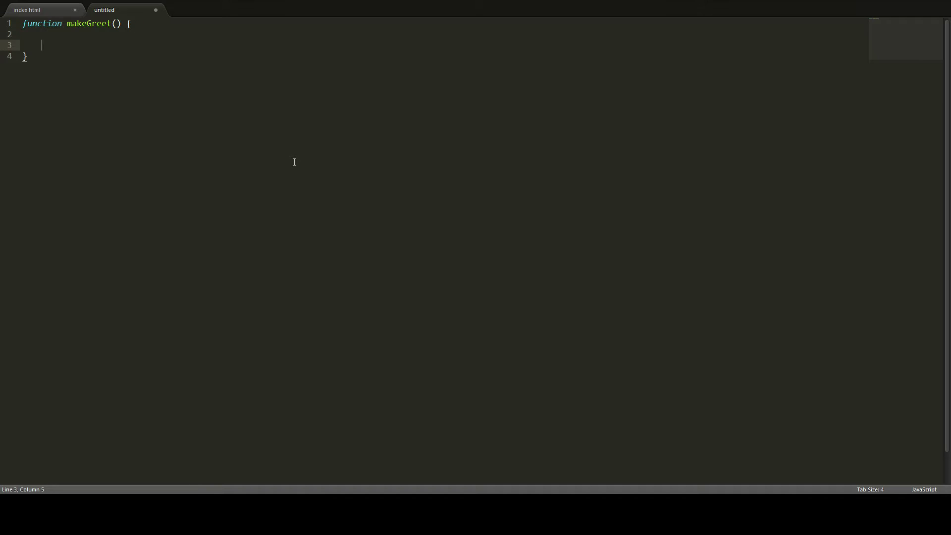
{"action": "key", "text": "Up"}
{"action": "key", "text": "Down"}
{"action": "key", "text": "Tab"}
{"action": "key", "text": "BackSpace"}
{"action": "key", "text": "BackSpace"}
{"action": "key", "text": "Return"}
{"action": "key", "text": "Up"}
{"action": "key", "text": "Right"}
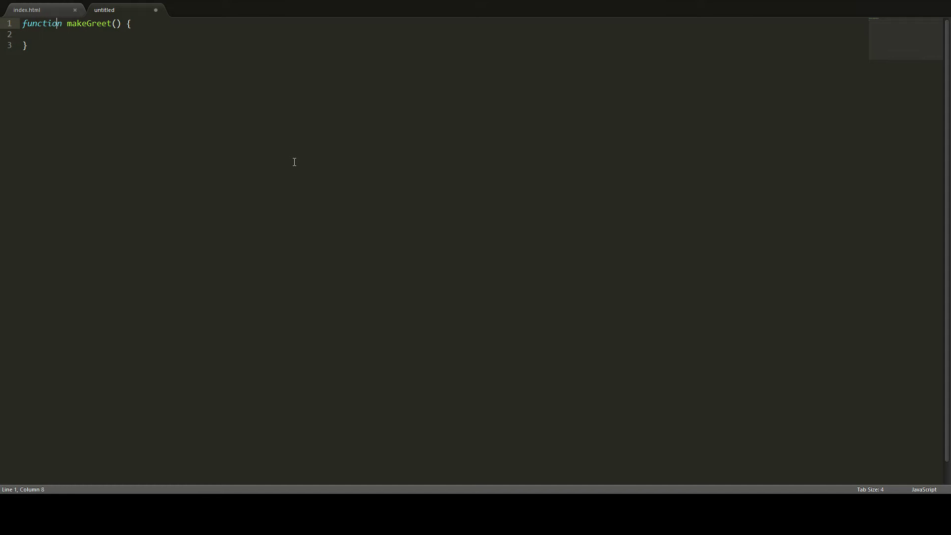
{"action": "key", "text": "Right"}
{"action": "key", "text": "Right"}
{"action": "key", "text": "Right"}
{"action": "type", "text": "lang"}
{"action": "type", "text": "uage"}
Add 'return function(firstname, lastname) {' inside makeGreet, with its empty body opened.
{"action": "left_click", "coordinate": [55, 37]}
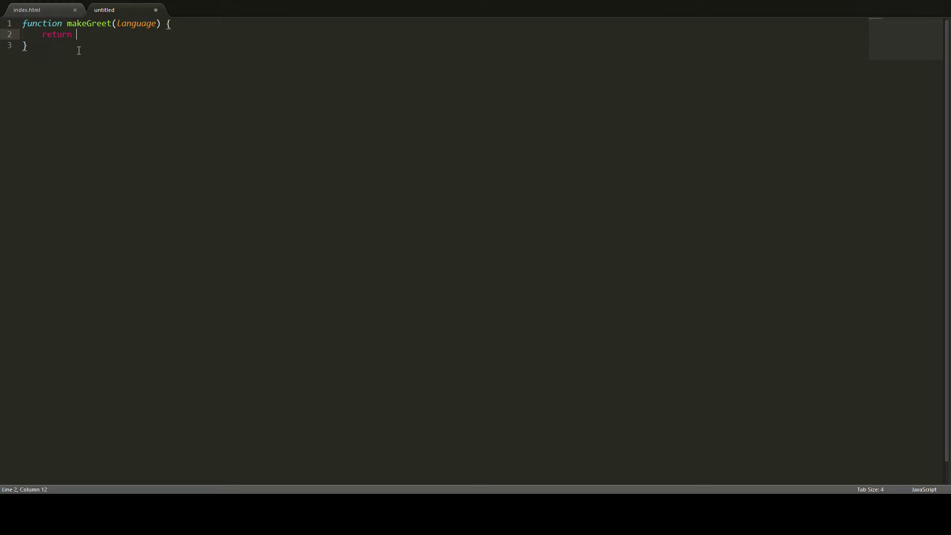
{"action": "type", "text": "funti"}
{"action": "type", "text": "on"}
{"action": "key", "text": "Tab"}
{"action": "type", "text": "()"}
{"action": "type", "text": "first"}
{"action": "type", "text": "name, "}
{"action": "type", "text": "last"}
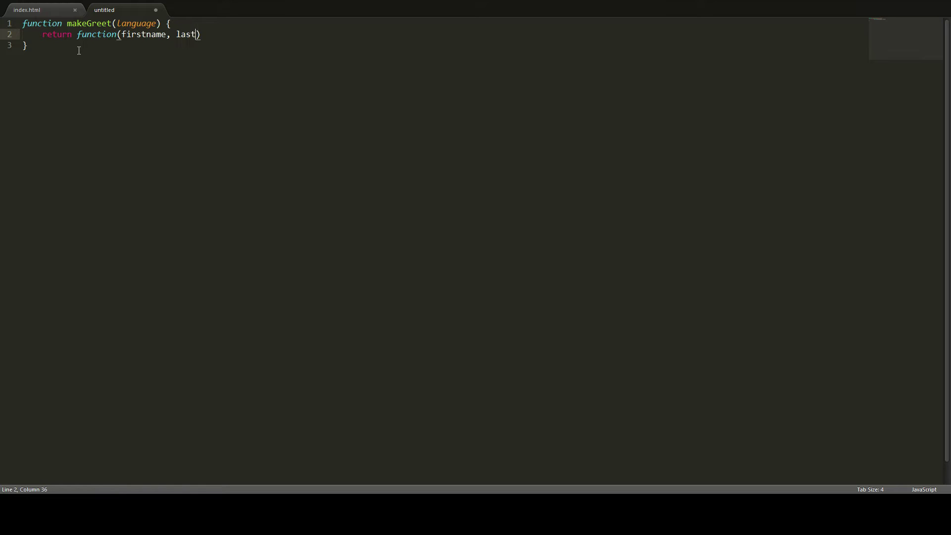
{"action": "type", "text": "name"}
{"action": "type", "text": " {"}
{"action": "key", "text": "Return"}
{"action": "key", "text": "Return"}
{"action": "key", "text": "Return"}
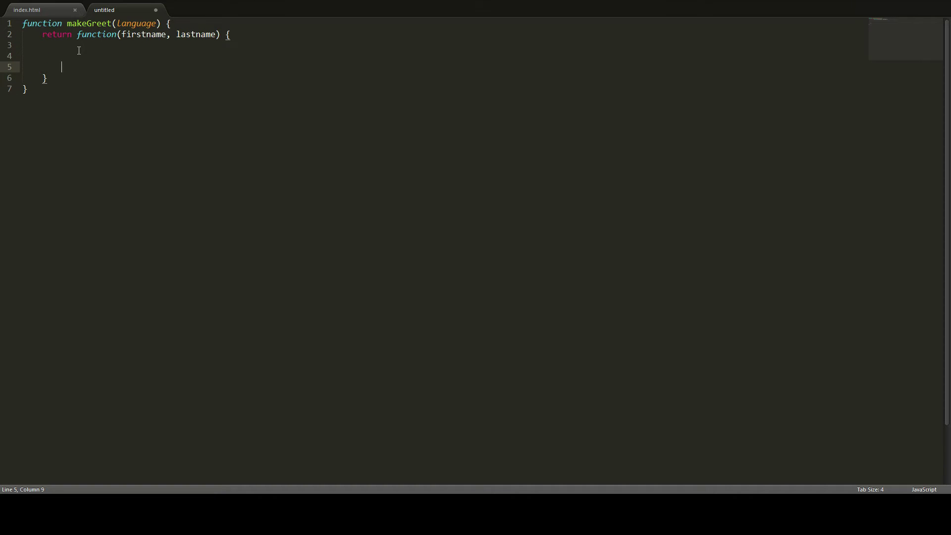
{"action": "key", "text": "BackSpace"}
{"action": "key", "text": "BackSpace"}
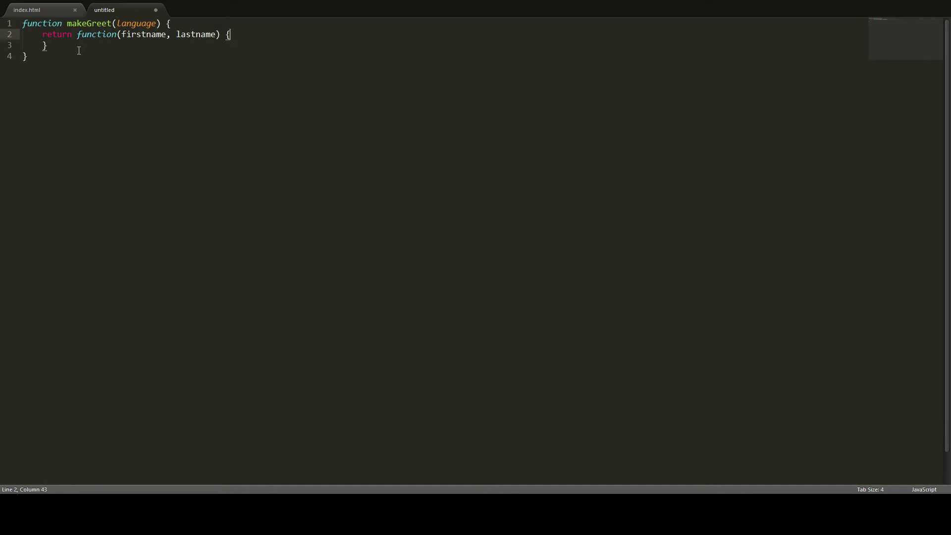
Add an if (language === 'en') block inside the inner function.
{"action": "key", "text": "Return"}
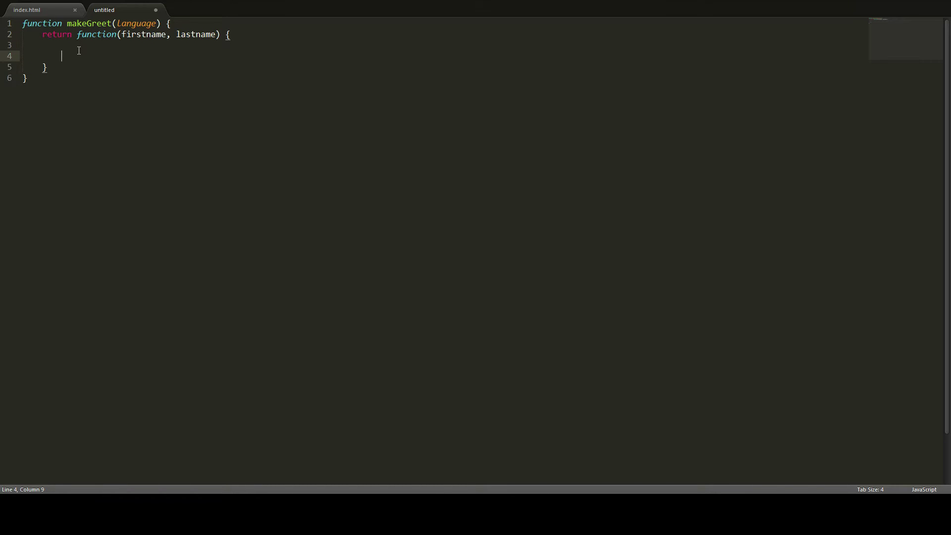
{"action": "type", "text": "if"}
{"action": "type", "text": "()"}
{"action": "type", "text": "language"}
{"action": "left_click_drag", "start_coordinate": [117, 58], "coordinate": [78, 57]}
{"action": "type", "text": "language "}
{"action": "type", "text": "=== "}
{"action": "type", "text": "''"}
{"action": "type", "text": "en"}
{"action": "type", "text": "{}"}
{"action": "key", "text": "Return"}
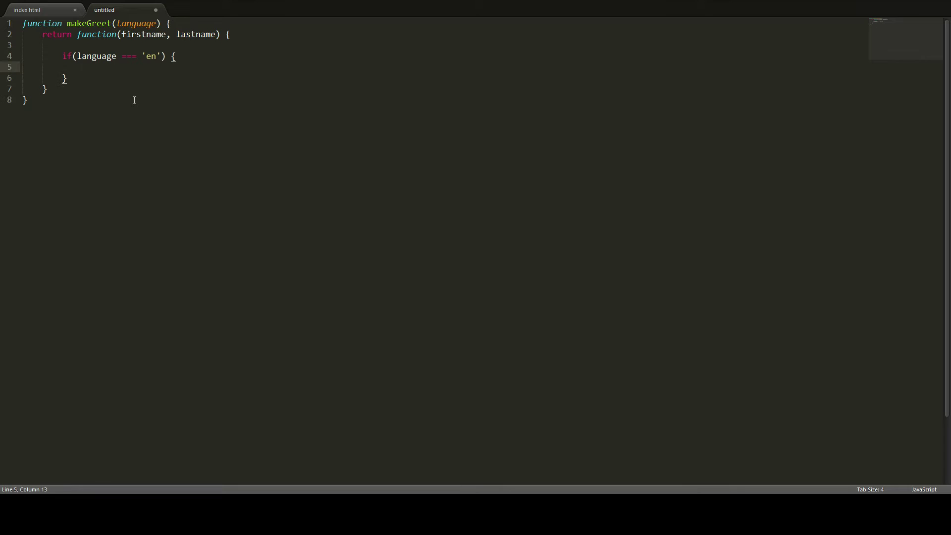
{"action": "type", "text": "console.log"}
{"action": "type", "text": "()"}
{"action": "type", "text": "\"\""}
Log 'Hi ' + firstname + ' ' + lastname inside the 'en' block.
{"action": "key", "text": "BackSpace"}
{"action": "key", "text": "BackSpace"}
{"action": "key", "text": "BackSpace"}
{"action": "type", "text": "''"}
{"action": "key", "text": "Left"}
{"action": "type", "text": "HI"}
{"action": "key", "text": "BackSpace"}
{"action": "type", "text": "i"}
{"action": "type", "text": " + firstna"}
{"action": "type", "text": "me + '' "}
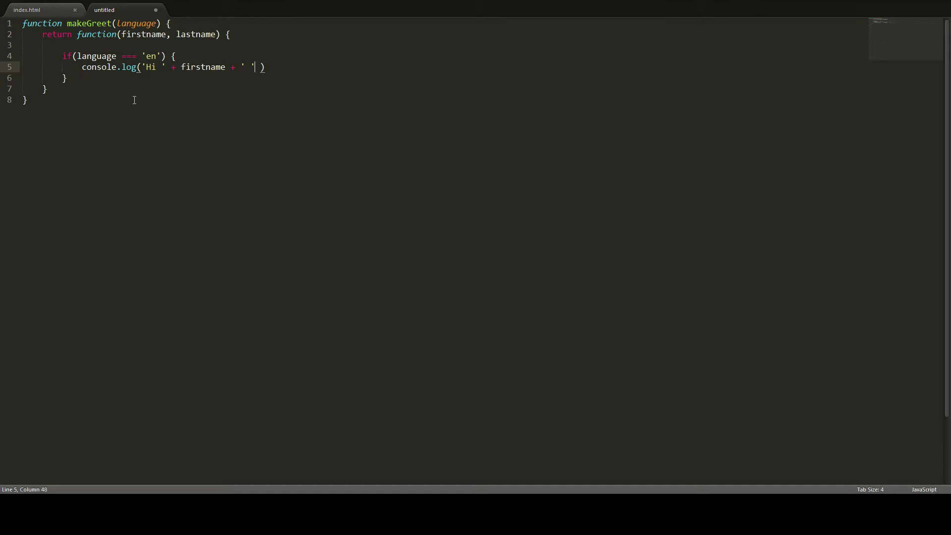
{"action": "type", "text": " + "}
{"action": "type", "text": "lastname"}
{"action": "key", "text": "Right"}
{"action": "key", "text": "Right"}
{"action": "key", "text": "Left"}
Duplicate the 'en' block and turn the copy into an 'es' branch logging 'Hola '.
{"action": "key", "text": "Down"}
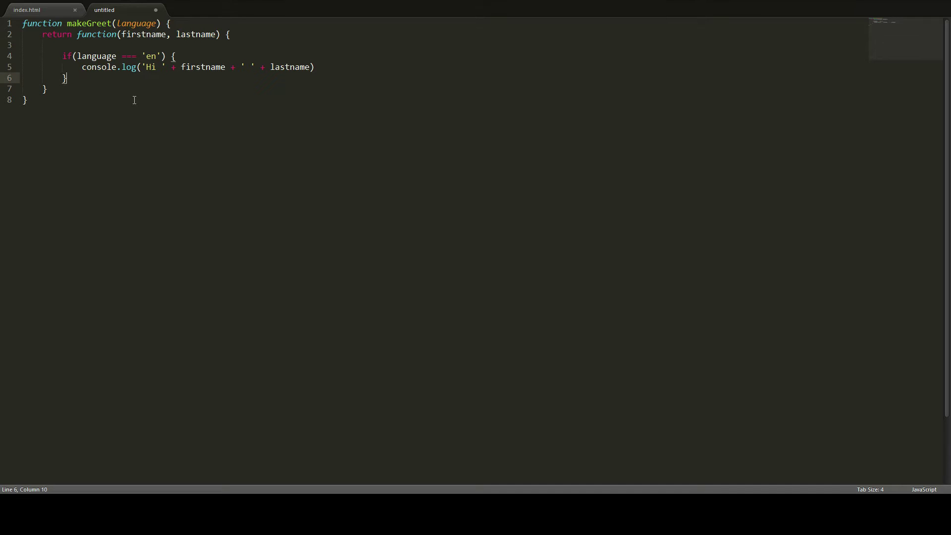
{"action": "key", "text": "Return"}
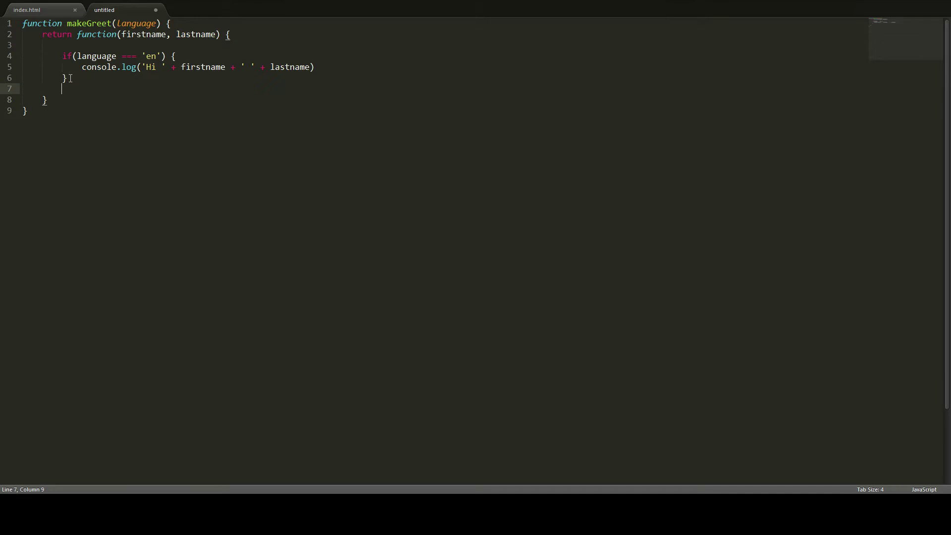
{"action": "left_click_drag", "start_coordinate": [67, 78], "coordinate": [62, 56]}
{"action": "key", "text": "ctrl+c"}
{"action": "left_click", "coordinate": [66, 90]}
{"action": "key", "text": "ctrl+v"}
{"action": "left_click", "coordinate": [160, 88]}
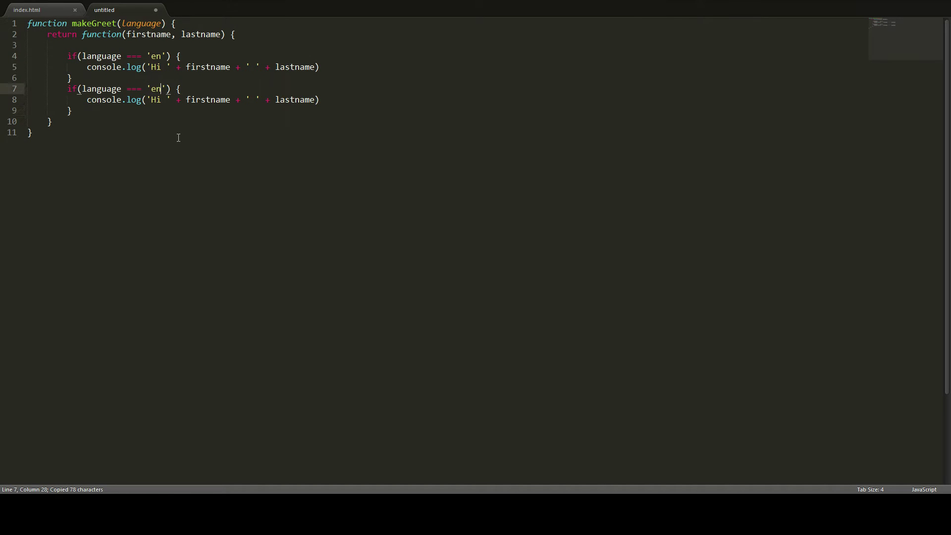
{"action": "key", "text": "BackSpace"}
{"action": "type", "text": "s"}
{"action": "left_click", "coordinate": [138, 132]}
{"action": "left_click", "coordinate": [161, 100]}
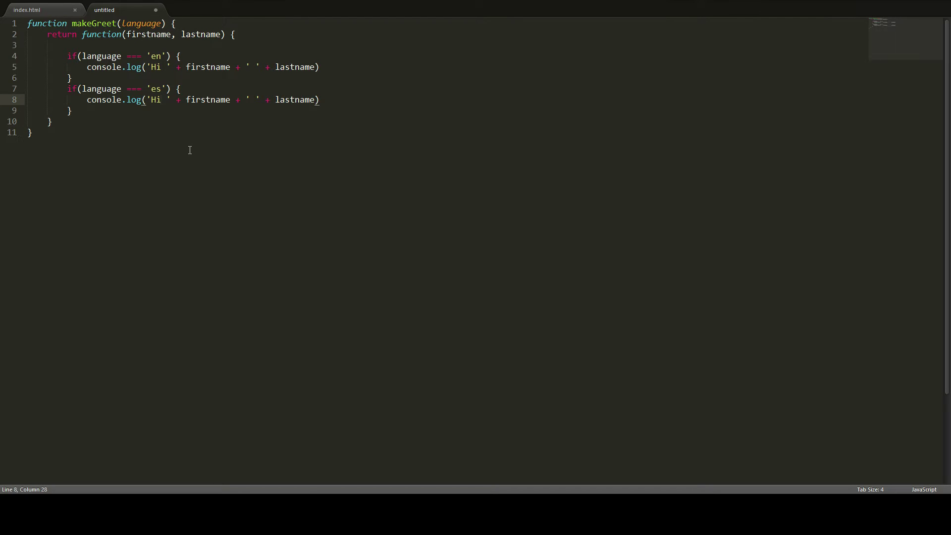
{"action": "key", "text": "BackSpace"}
{"action": "key", "text": "BackSpace"}
{"action": "type", "text": "Hola"}
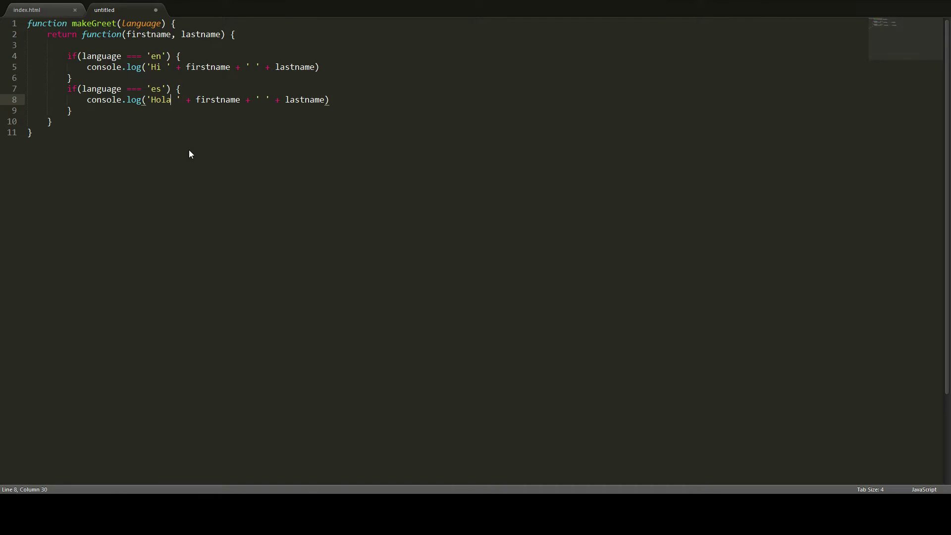
Duplicate the 'es' block and change the copy's condition to 'ch'.
{"action": "left_click", "coordinate": [389, 167]}
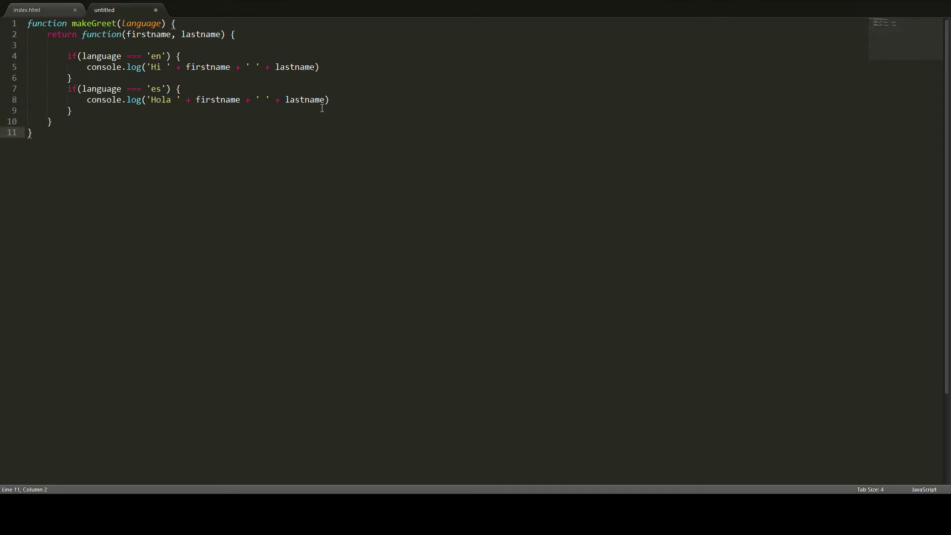
{"action": "left_click_drag", "start_coordinate": [85, 110], "coordinate": [66, 91]}
{"action": "key", "text": "ctrl+c"}
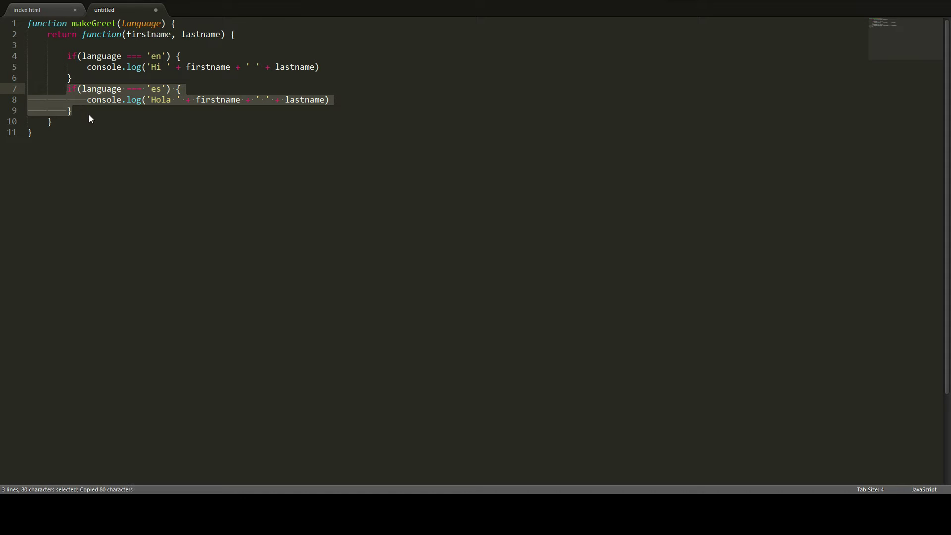
{"action": "left_click", "coordinate": [89, 111]}
{"action": "key", "text": "Return"}
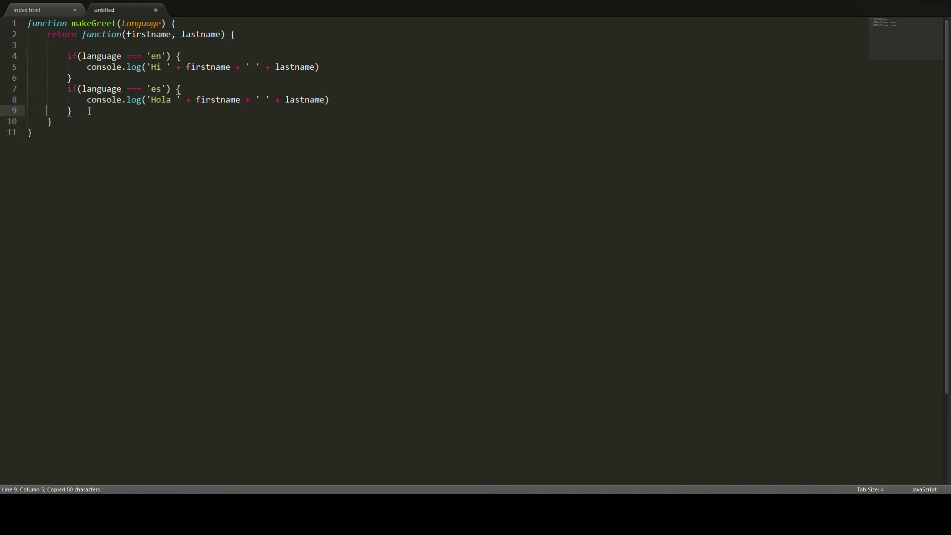
{"action": "key", "text": "ctrl+v"}
{"action": "key", "text": "Up"}
{"action": "key", "text": "Up"}
{"action": "key", "text": "Right"}
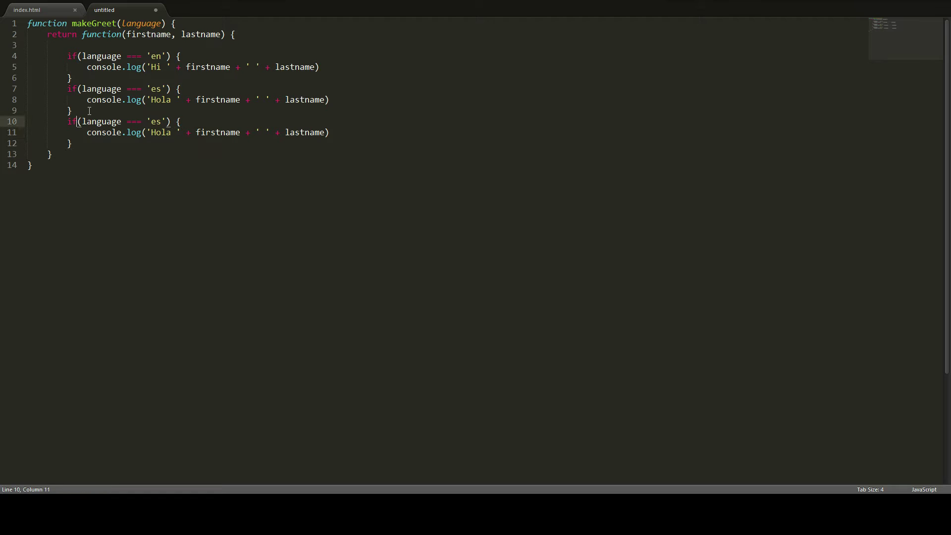
{"action": "key", "text": "BackSpace"}
{"action": "key", "text": "BackSpace"}
{"action": "type", "text": "ch"}
Change the 'ch' branch greeting from Hola to 'Ni hao '.
{"action": "key", "text": "ctrl+End"}
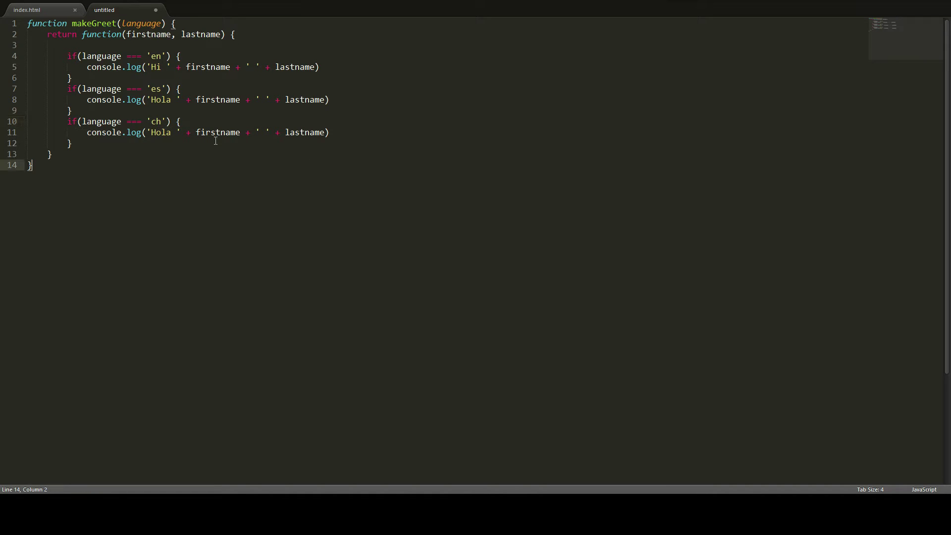
{"action": "double_click", "coordinate": [168, 132]}
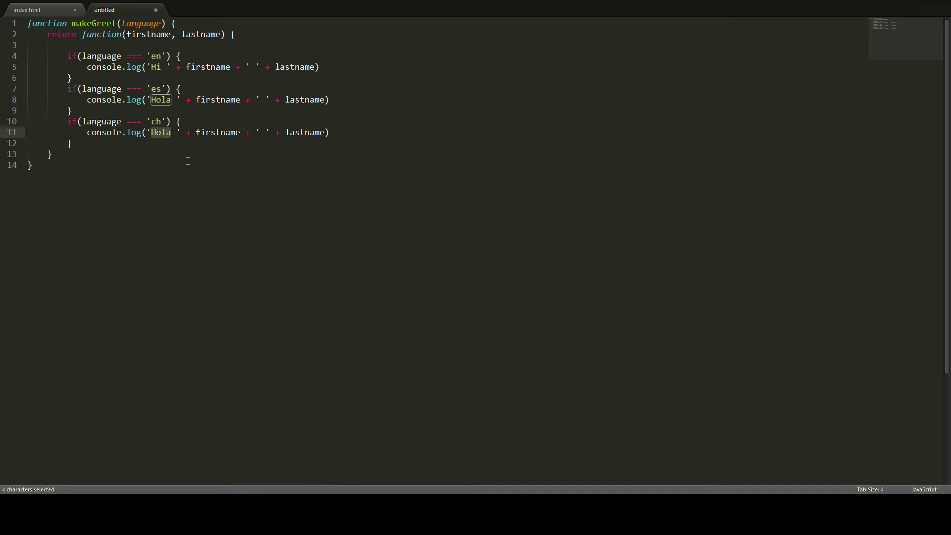
{"action": "type", "text": "Ni Hao"}
{"action": "key", "text": "BackSpace"}
{"action": "key", "text": "BackSpace"}
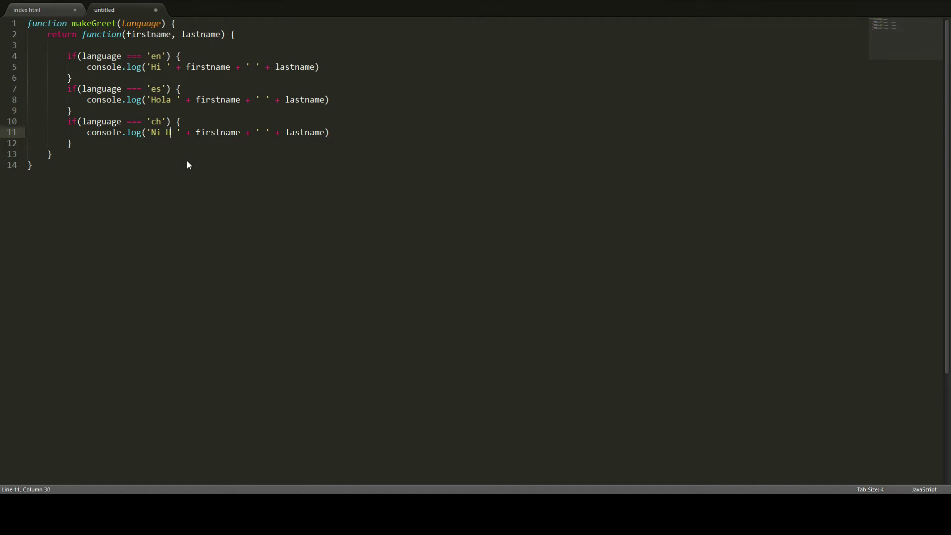
{"action": "key", "text": "BackSpace"}
{"action": "type", "text": "hao"}
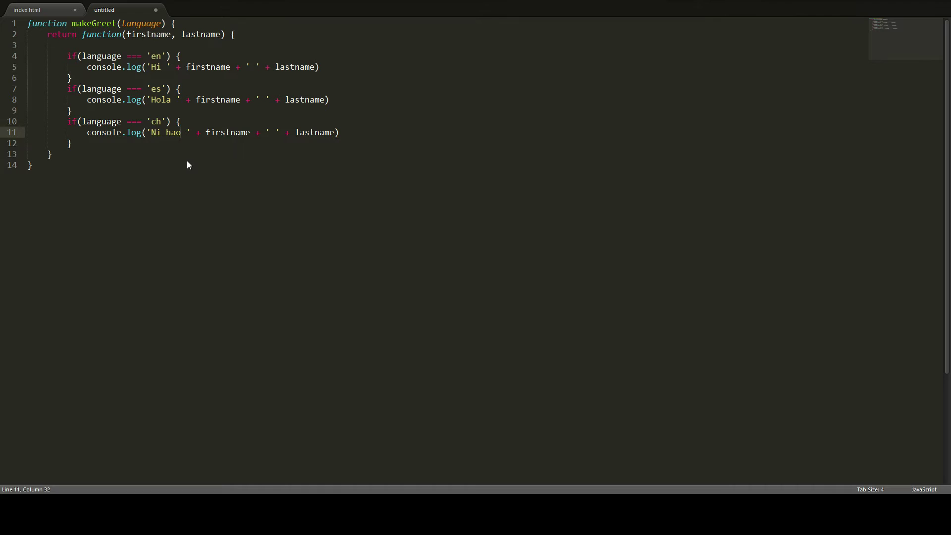
{"action": "key", "text": "Down"}
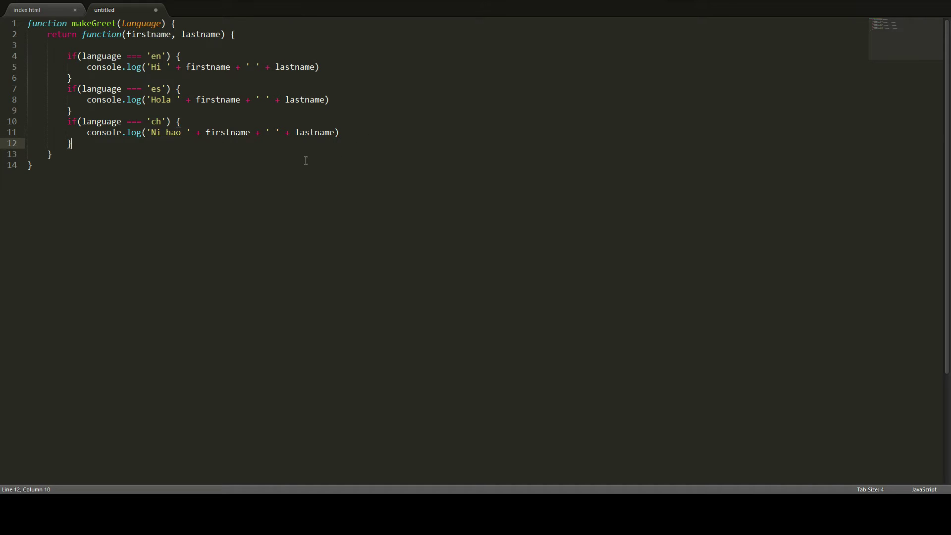
{"action": "key", "text": "Down"}
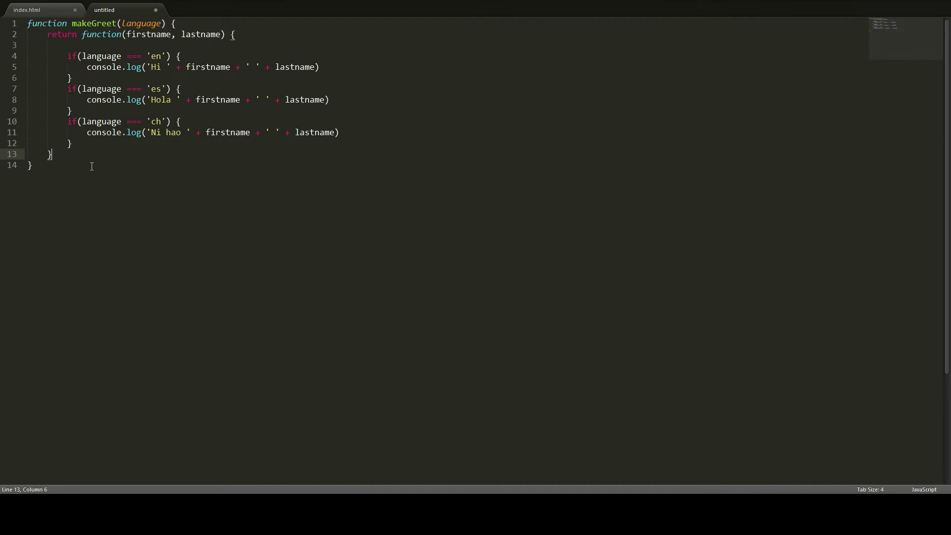
Declare var greetEnglish = makeGreet('en') and begin var greetSpanish = makeGreet('') below the function.
{"action": "key", "text": "Down"}
{"action": "key", "text": "Return"}
{"action": "key", "text": "Return"}
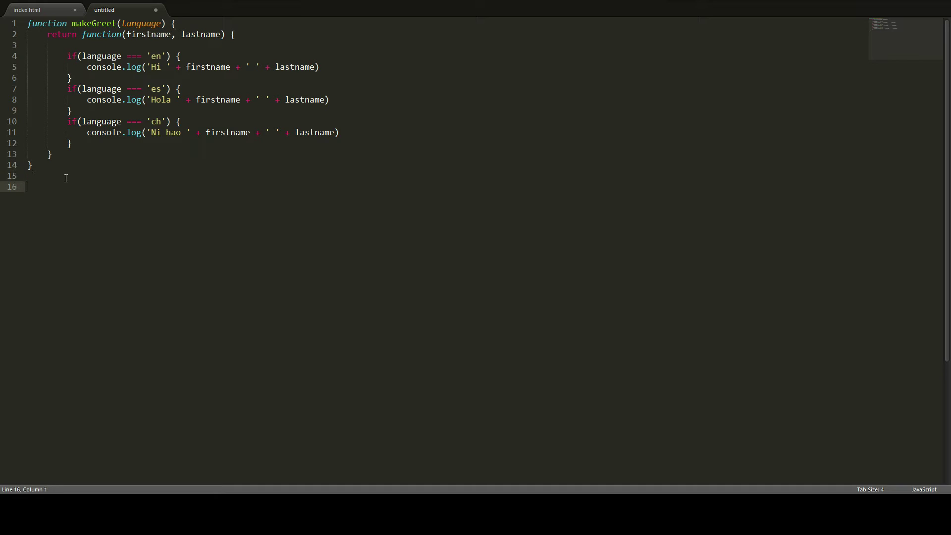
{"action": "type", "text": "var "}
{"action": "type", "text": "make"}
{"action": "key", "text": "BackSpace"}
{"action": "key", "text": "BackSpace"}
{"action": "key", "text": "BackSpace"}
{"action": "key", "text": "BackSpace"}
{"action": "type", "text": "gree"}
{"action": "type", "text": "tEngli"}
{"action": "key", "text": "BackSpace"}
{"action": "key", "text": "BackSpace"}
{"action": "key", "text": "BackSpace"}
{"action": "type", "text": "glish = "}
{"action": "type", "text": "m"}
{"action": "type", "text": "akeGreet()"}
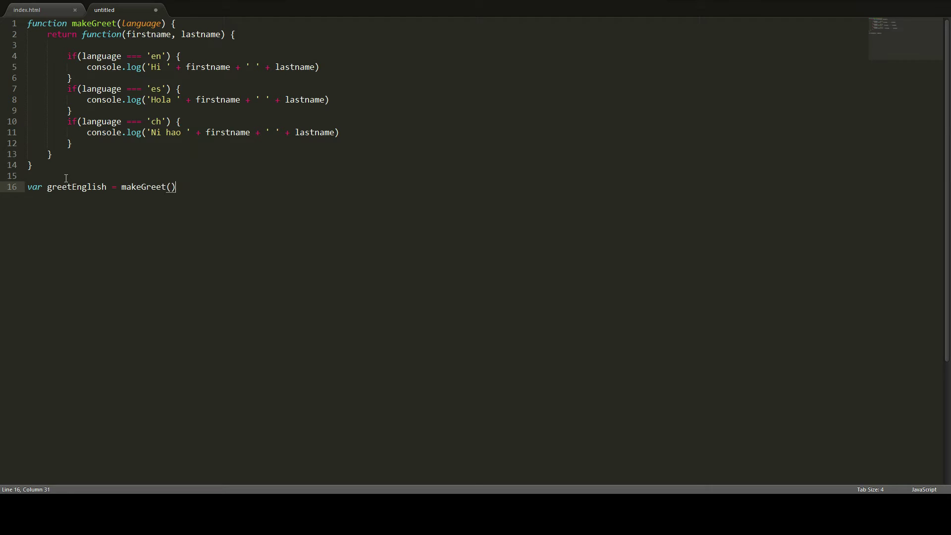
{"action": "type", "text": ";"}
{"action": "key", "text": "Left"}
{"action": "key", "text": "Left"}
{"action": "type", "text": "\"\""}
{"action": "key", "text": "BackSpace"}
{"action": "key", "text": "Left"}
{"action": "key", "text": "BackSpace"}
{"action": "key", "text": "BackSpace"}
{"action": "type", "text": "''"}
{"action": "type", "text": "en"}
{"action": "key", "text": "Return"}
{"action": "type", "text": "var "}
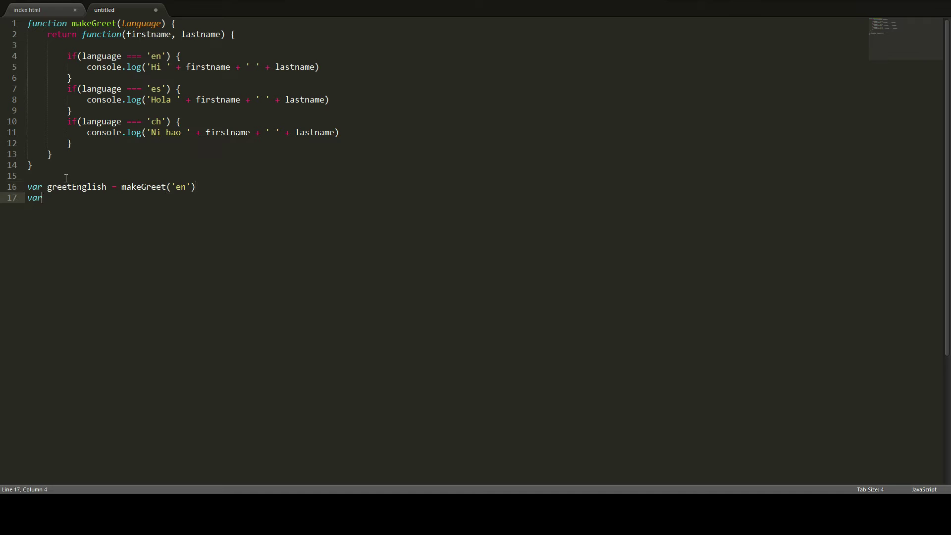
{"action": "type", "text": "greet"}
{"action": "type", "text": "Spanish = "}
{"action": "type", "text": "make"}
{"action": "type", "text": "Greet("}
{"action": "type", "text": "''"}
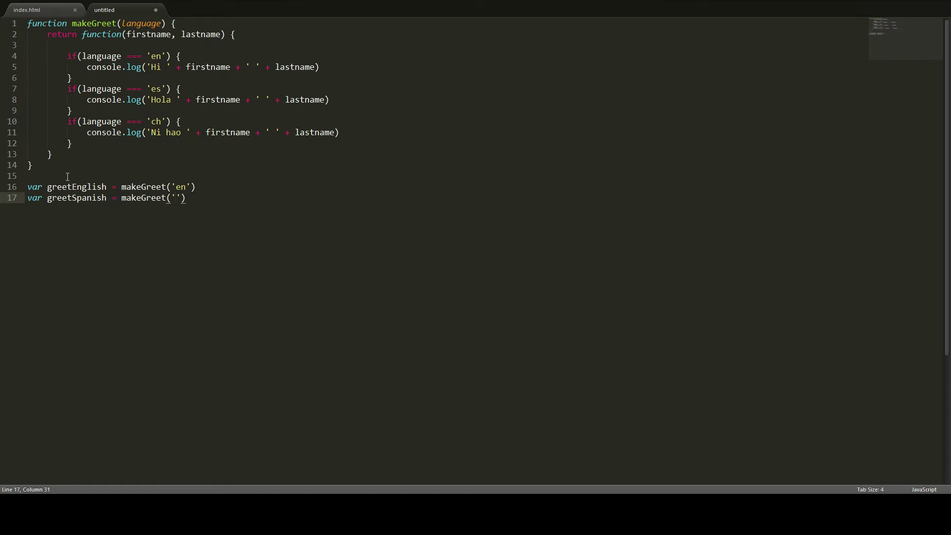
Paste a duplicate of the 'ch' if-block directly below it.
{"action": "left_click_drag", "start_coordinate": [81, 145], "coordinate": [67, 121]}
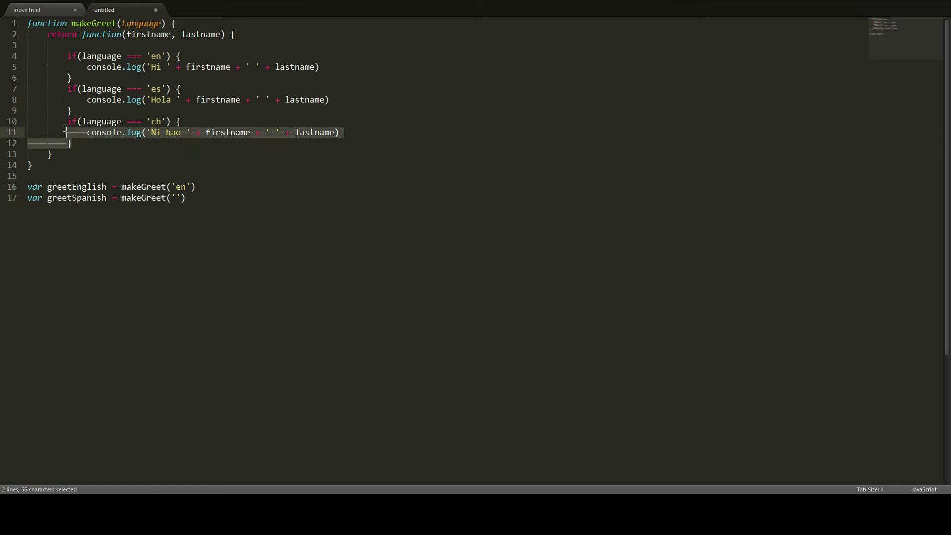
{"action": "key", "text": "ctrl+c"}
{"action": "left_click", "coordinate": [97, 147]}
{"action": "key", "text": "Return"}
{"action": "key", "text": "ctrl+v"}
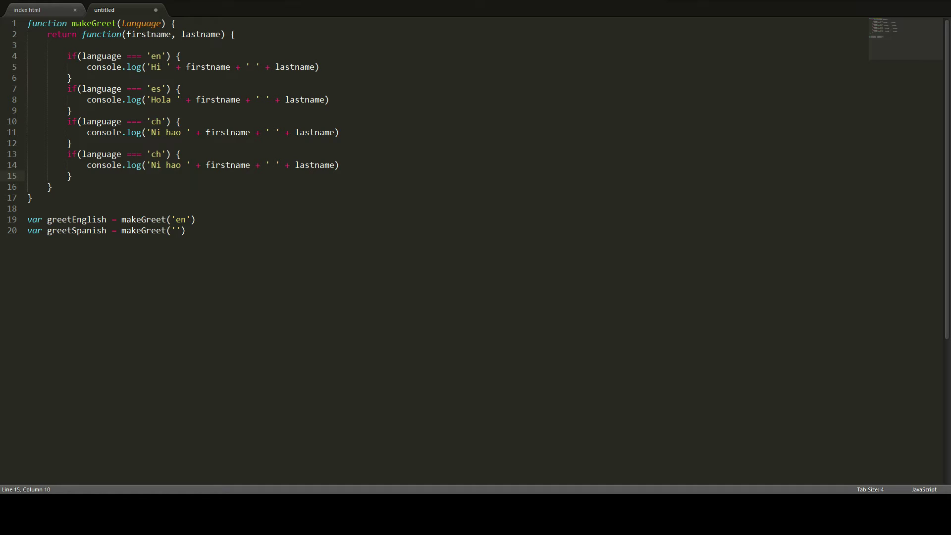
Make the copy a 'vn' branch logging 'Chao ', and pass 'es' to greetSpanish.
{"action": "left_click_drag", "start_coordinate": [182, 165], "coordinate": [150, 165]}
{"action": "type", "text": "Ciao"}
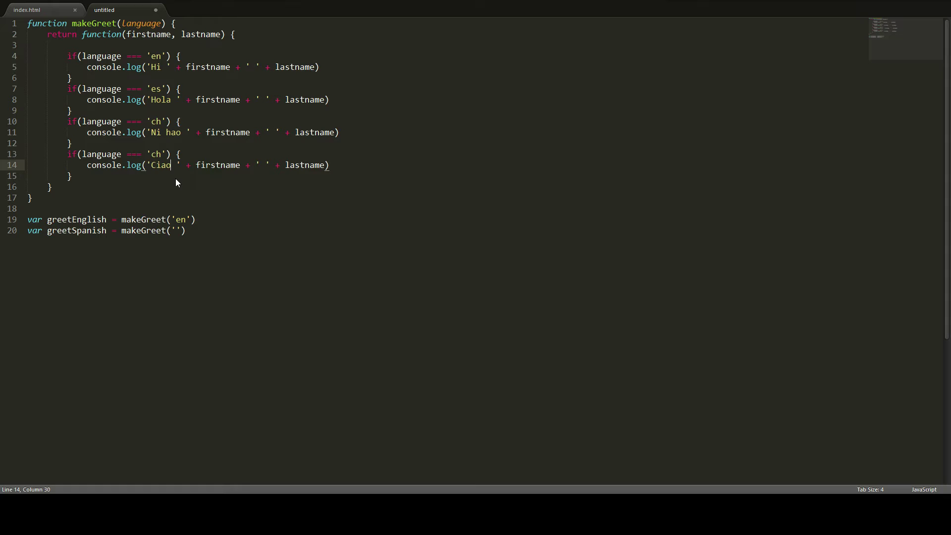
{"action": "key", "text": "BackSpace"}
{"action": "key", "text": "BackSpace"}
{"action": "key", "text": "BackSpace"}
{"action": "type", "text": "hao"}
{"action": "key", "text": "Up"}
{"action": "key", "text": "BackSpace"}
{"action": "key", "text": "BackSpace"}
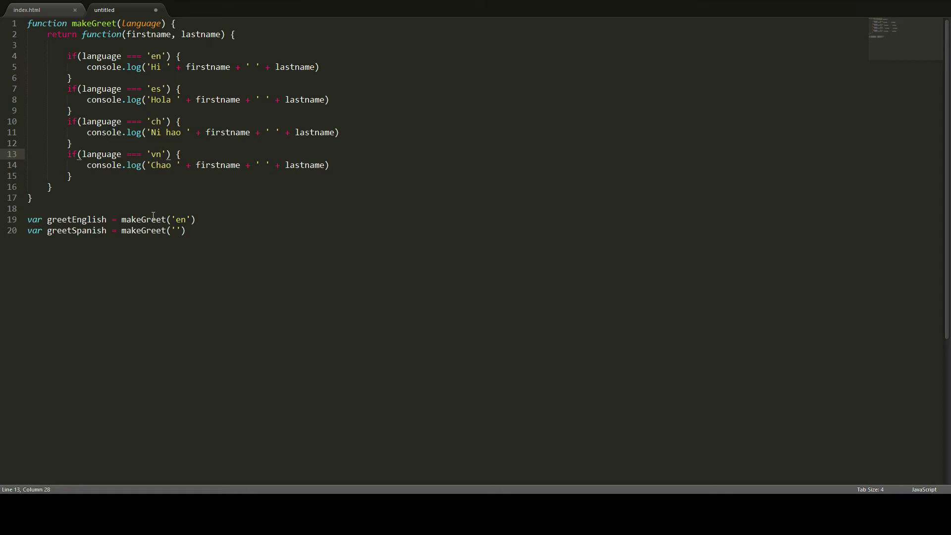
{"action": "left_click", "coordinate": [174, 260]}
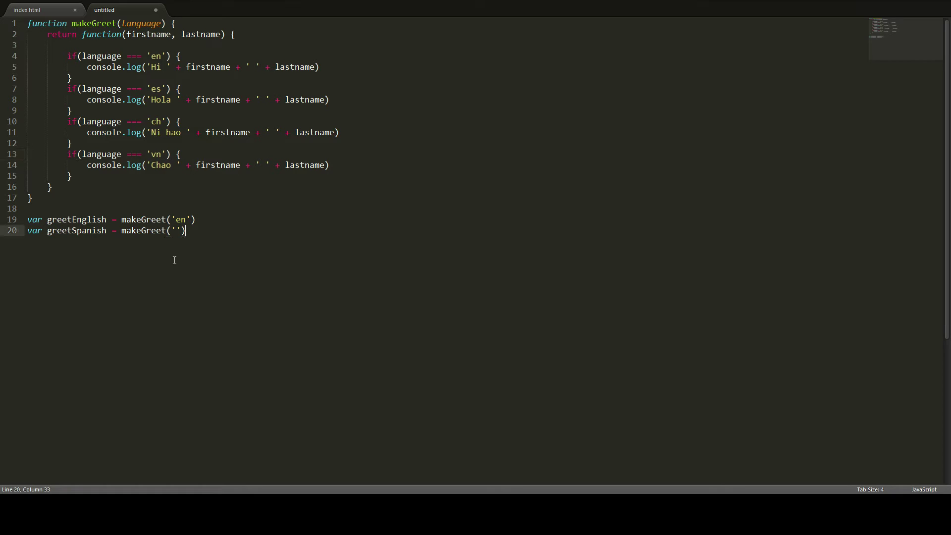
{"action": "left_click", "coordinate": [177, 230]}
{"action": "type", "text": "es"}
Add greetChinese = makeGreet('ch') and greetVietnamnese = makeGreet('vn') below greetSpanish, followed by a blank line.
{"action": "key", "text": "Return"}
{"action": "type", "text": "var"}
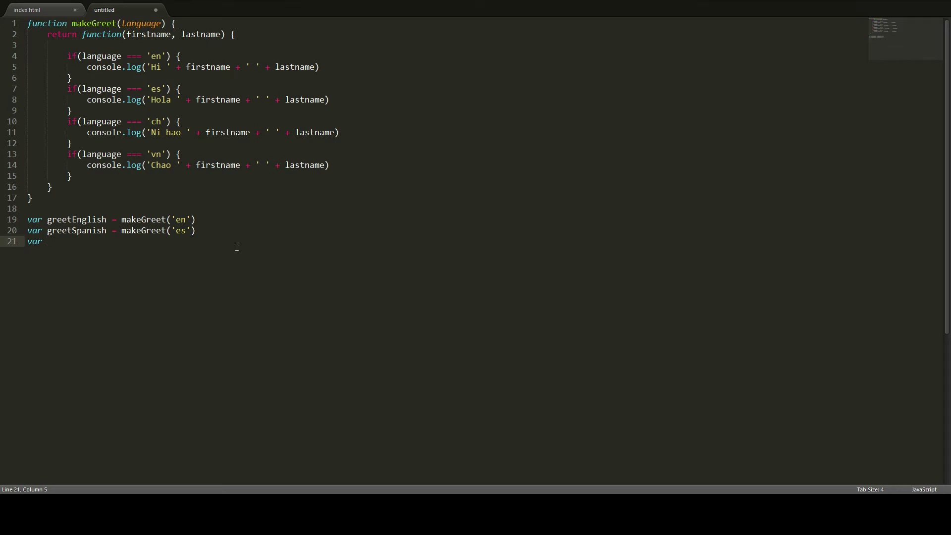
{"action": "type", "text": "greetChi"}
{"action": "type", "text": "nese = mak"}
{"action": "type", "text": "eGreet()"}
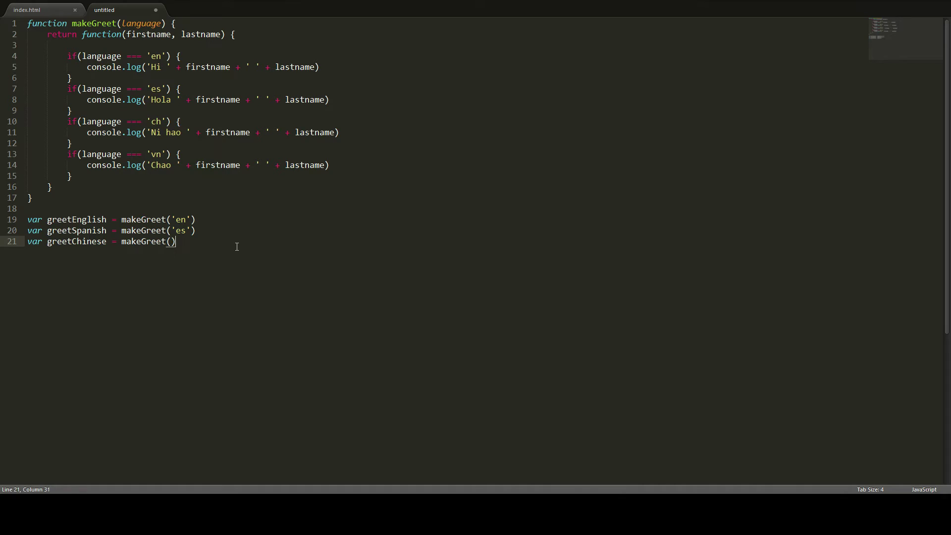
{"action": "type", "text": "''"}
{"action": "type", "text": "ch"}
{"action": "key", "text": "Return"}
{"action": "type", "text": "var"}
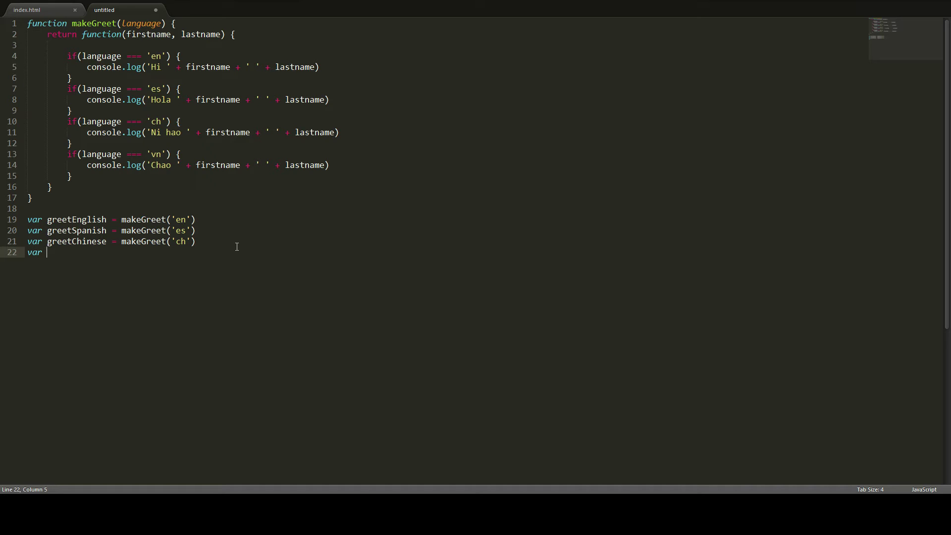
{"action": "type", "text": "gree"}
{"action": "key", "text": "BackSpace"}
{"action": "key", "text": "BackSpace"}
{"action": "type", "text": "eet"}
{"action": "type", "text": "Vietnamn"}
{"action": "type", "text": "ese = "}
{"action": "type", "text": "makeGre"}
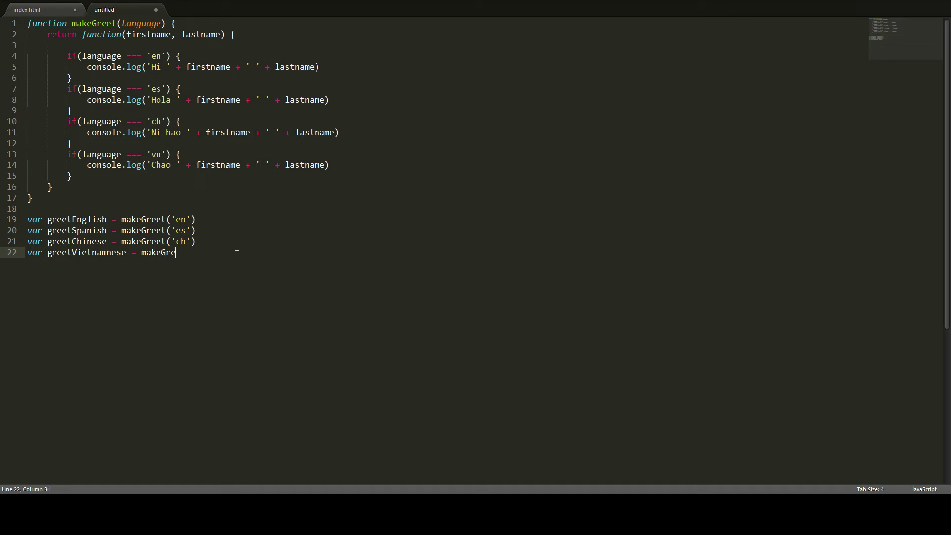
{"action": "type", "text": "et()"}
{"action": "type", "text": ";"}
{"action": "key", "text": "Left"}
{"action": "key", "text": "Left"}
{"action": "type", "text": "'"}
{"action": "type", "text": "vn"}
{"action": "key", "text": "BackSpace"}
Add the call greetEnglish('Jason', 'CTutorials') below the greeter declarations, fixing a typo.
{"action": "key", "text": "Return"}
{"action": "key", "text": "Return"}
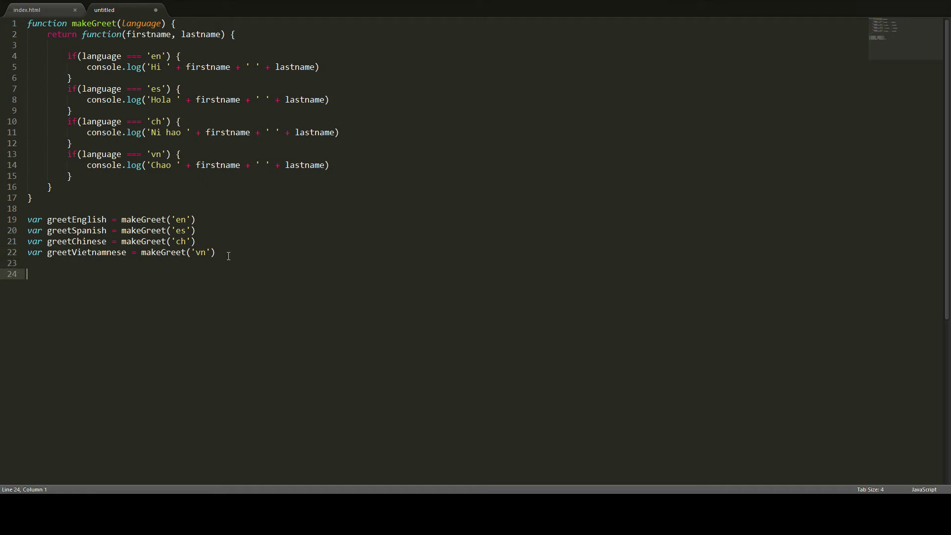
{"action": "type", "text": "greet"}
{"action": "type", "text": "()"}
{"action": "left_click_drag", "start_coordinate": [224, 35], "coordinate": [81, 34]}
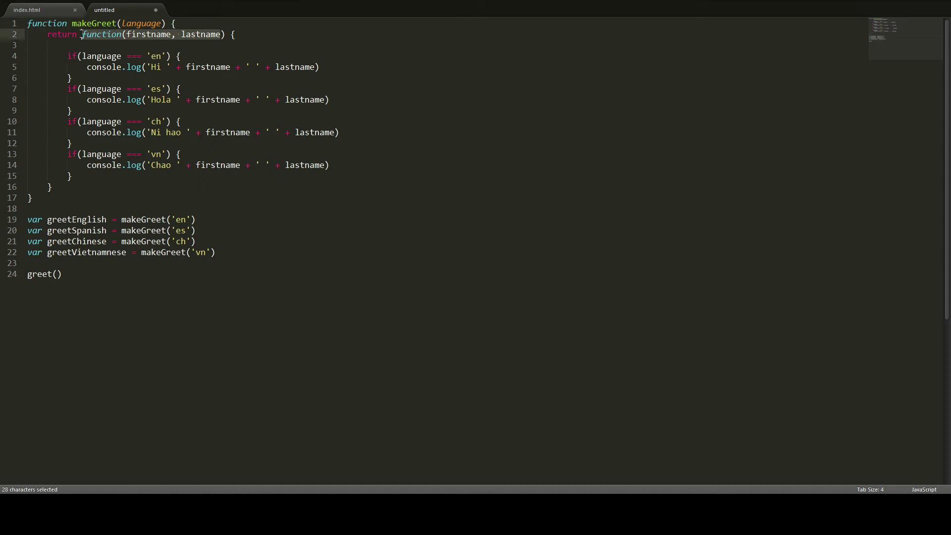
{"action": "left_click", "coordinate": [180, 34]}
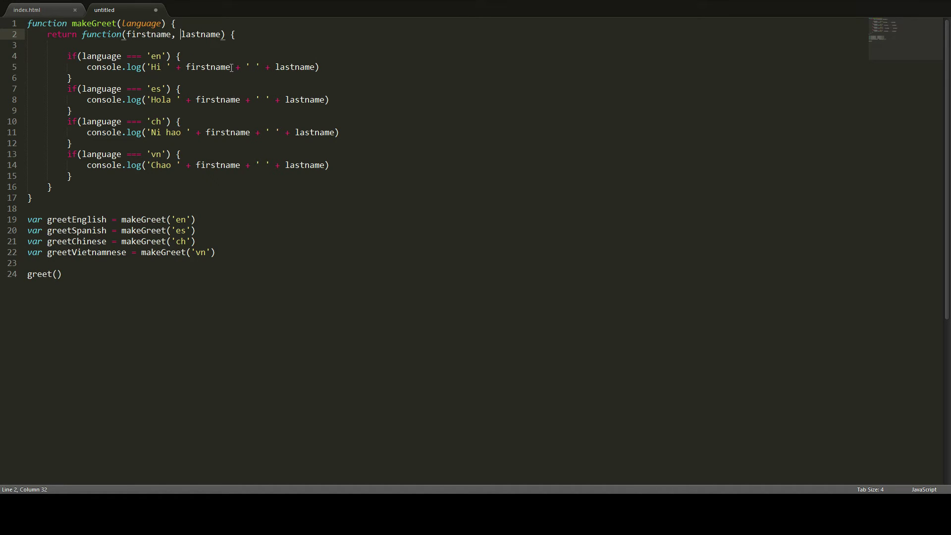
{"action": "left_click", "coordinate": [60, 274]}
{"action": "type", "text": "''"}
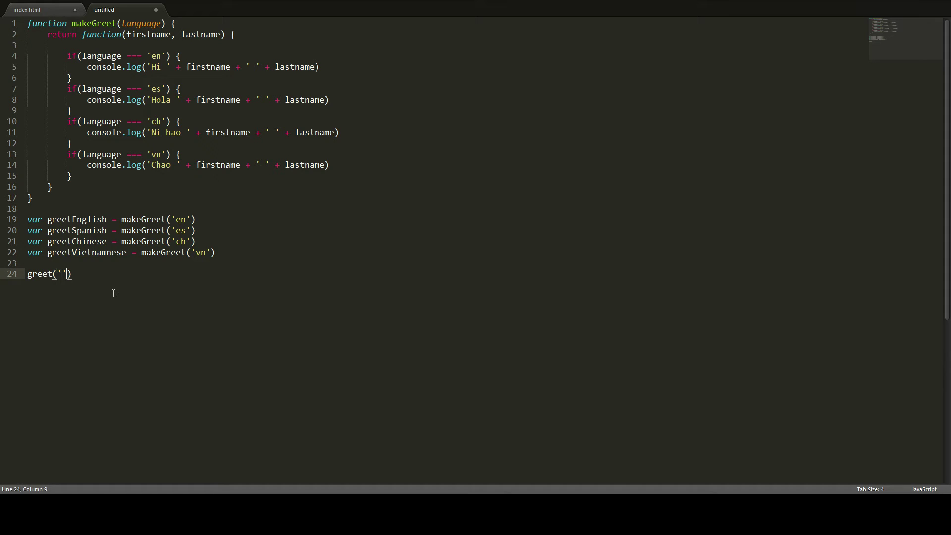
{"action": "type", "text": ", ''"}
{"action": "key", "text": "Left"}
{"action": "type", "text": "Eng"}
{"action": "type", "text": "lish('"}
{"action": "type", "text": "Jason', '"}
{"action": "type", "text": "C"}
{"action": "type", "text": "Tutort"}
{"action": "key", "text": "BackSpace"}
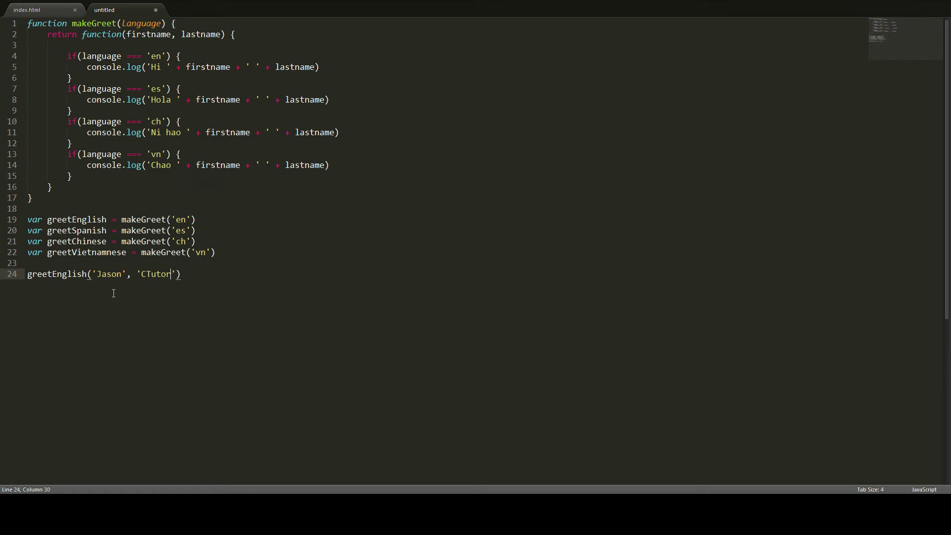
{"action": "type", "text": "ials"}
{"action": "key", "text": "Return"}
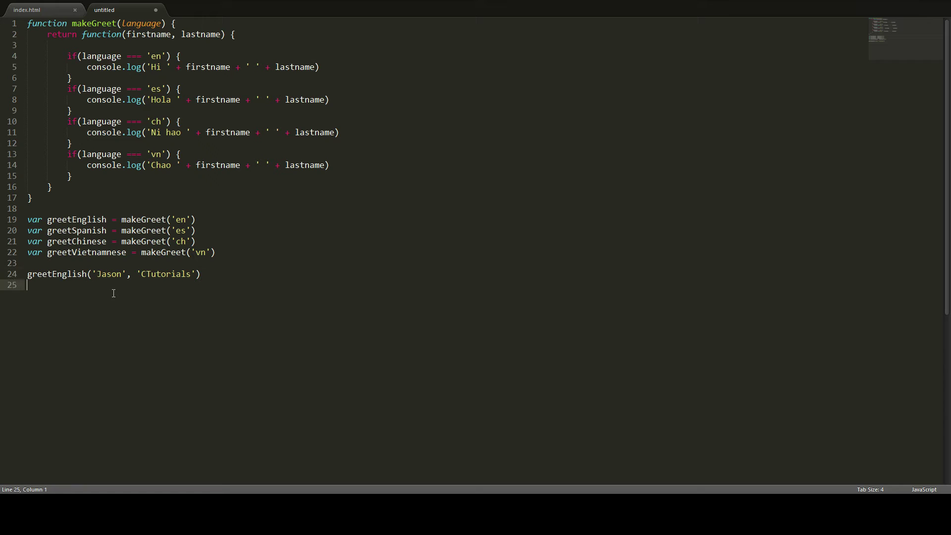
{"action": "type", "text": "greet"}
{"action": "type", "text": "Chinese"}
{"action": "type", "text": "()"}
{"action": "type", "text": "'"}
{"action": "type", "text": ", "}
{"action": "type", "text": "'"}
{"action": "type", "text": "ng"}
{"action": "type", "text": "Ting"}
Add the call greetChinese('Ting', 'Ting') beneath the English call.
{"action": "key", "text": "Return"}
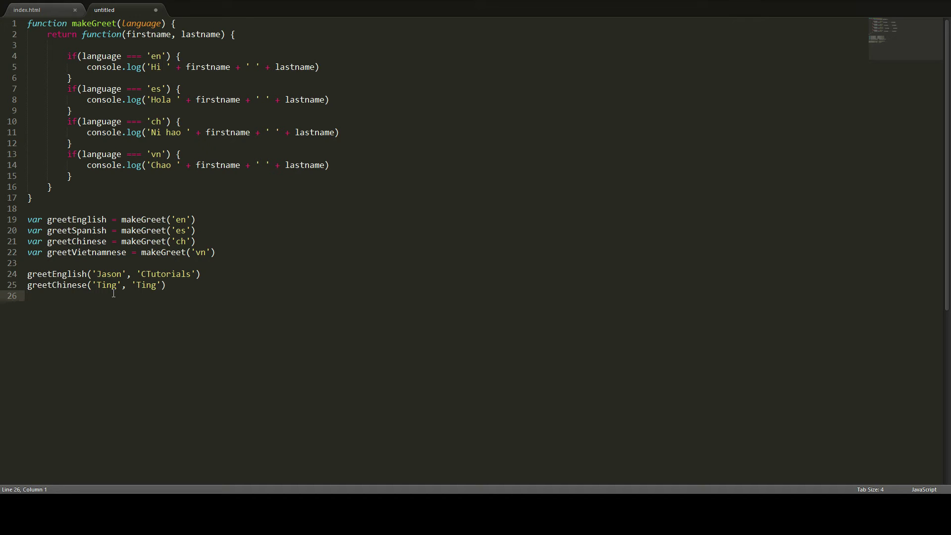
Insert greetSpanish('Jose', 'Lopez') above the greetChinese call, replacing the surname Perez.
{"action": "key", "text": "Up"}
{"action": "key", "text": "Return"}
{"action": "key", "text": "Up"}
{"action": "type", "text": "greet"}
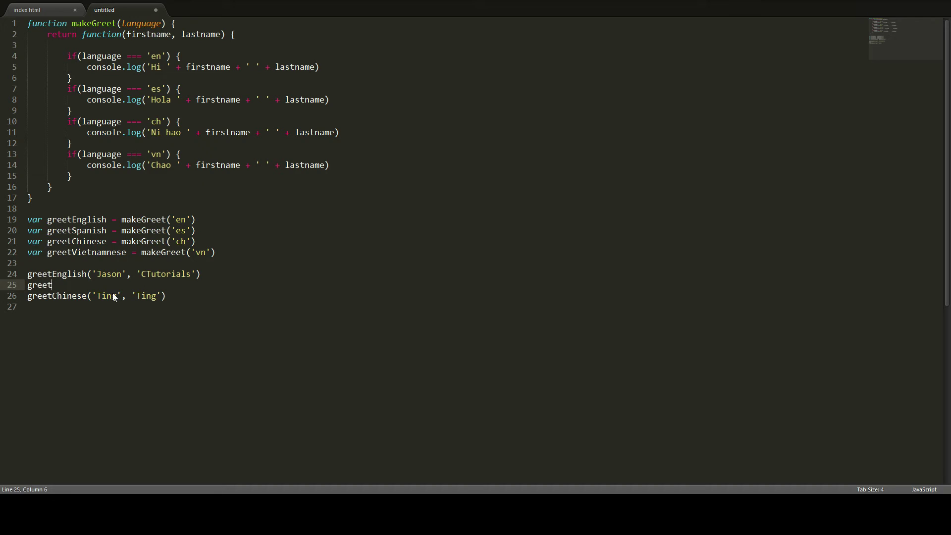
{"action": "type", "text": "Spa"}
{"action": "type", "text": "nish("}
{"action": "type", "text": "'"}
{"action": "type", "text": "Jos"}
{"action": "type", "text": "e', '"}
{"action": "type", "text": "Pre"}
{"action": "key", "text": "BackSpace"}
{"action": "key", "text": "BackSpace"}
{"action": "type", "text": "erez"}
{"action": "key", "text": "BackSpace"}
{"action": "key", "text": "BackSpace"}
{"action": "key", "text": "BackSpace"}
{"action": "key", "text": "BackSpace"}
{"action": "key", "text": "BackSpace"}
{"action": "type", "text": "lo"}
{"action": "key", "text": "BackSpace"}
{"action": "key", "text": "BackSpace"}
{"action": "type", "text": "Lope"}
{"action": "type", "text": "z"}
Add greetVietnamnese('John', 'Tran') on a new line after the Chinese call.
{"action": "key", "text": "Down"}
{"action": "key", "text": "End"}
{"action": "key", "text": "Return"}
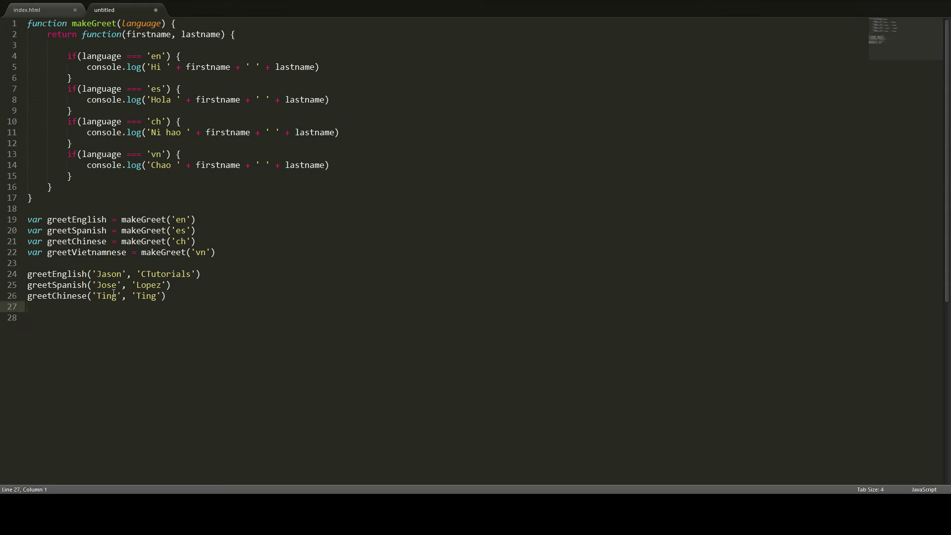
{"action": "type", "text": "greet"}
{"action": "type", "text": "Vietnamnese"}
{"action": "type", "text": "()"}
{"action": "type", "text": "'"}
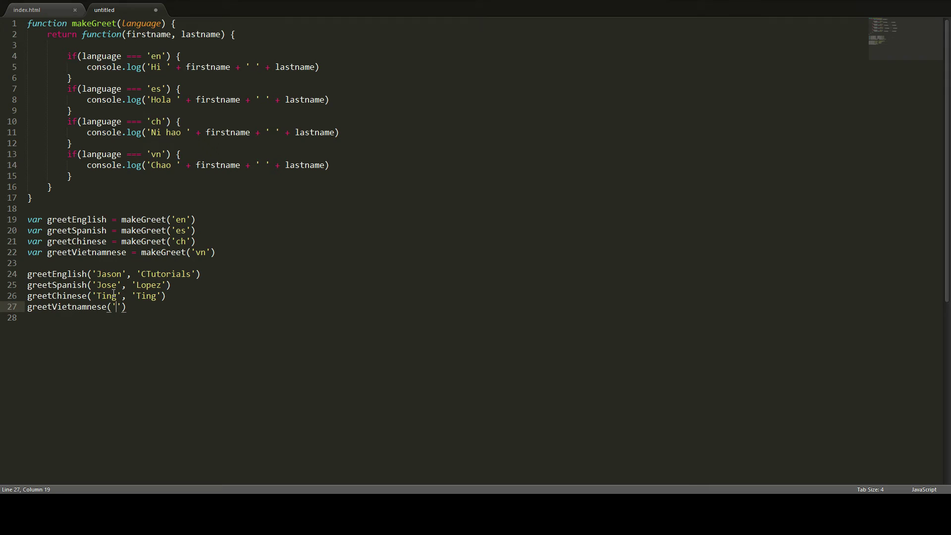
{"action": "type", "text": "John"}
{"action": "type", "text": ","}
{"action": "type", "text": " 'Tr"}
{"action": "type", "text": "an"}
Select all 28 lines of the makeGreet script and copy them to the clipboard.
{"action": "left_click_drag", "start_coordinate": [193, 313], "coordinate": [4, 18]}
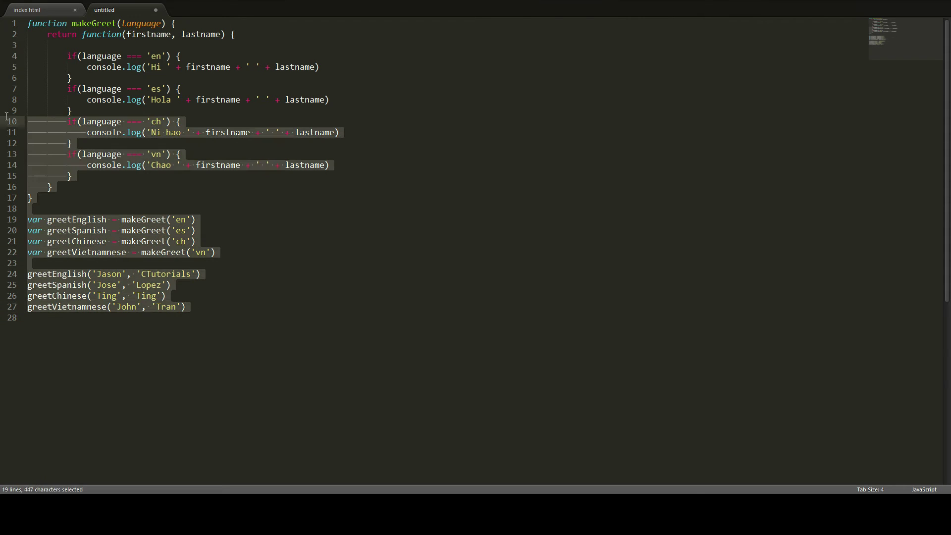
{"action": "left_click", "coordinate": [249, 262]}
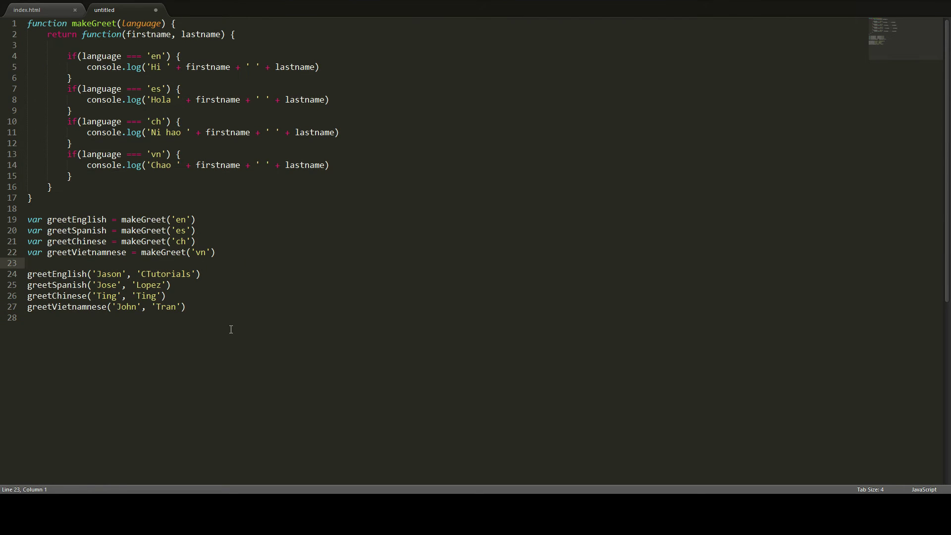
{"action": "left_click_drag", "start_coordinate": [230, 330], "coordinate": [16, 21]}
{"action": "left_click", "coordinate": [548, 240]}
{"action": "key", "text": "ctrl+a"}
{"action": "key", "text": "ctrl+c"}
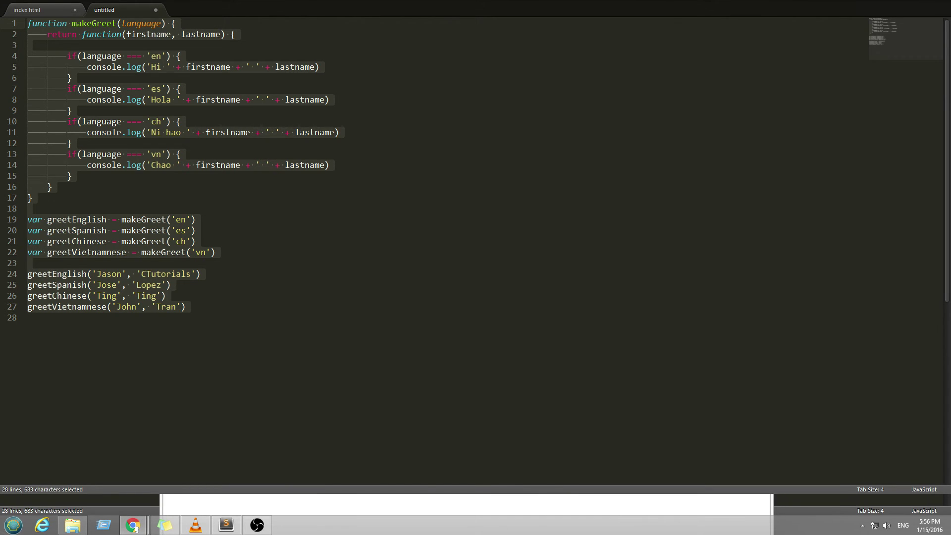
{"action": "mouse_move", "coordinate": [133, 526]}
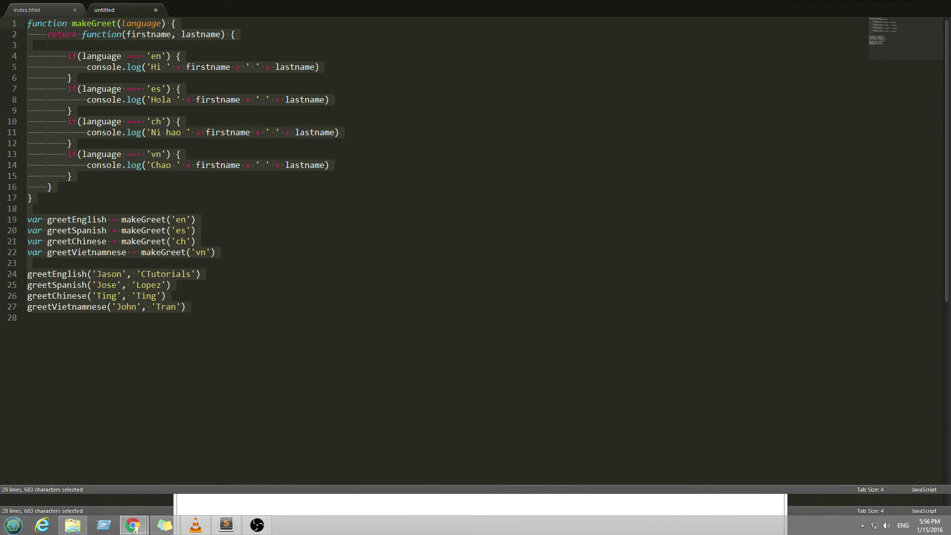
Replace the Eloquent JavaScript sandbox code with the copied makeGreet script.
{"action": "left_click", "coordinate": [134, 526]}
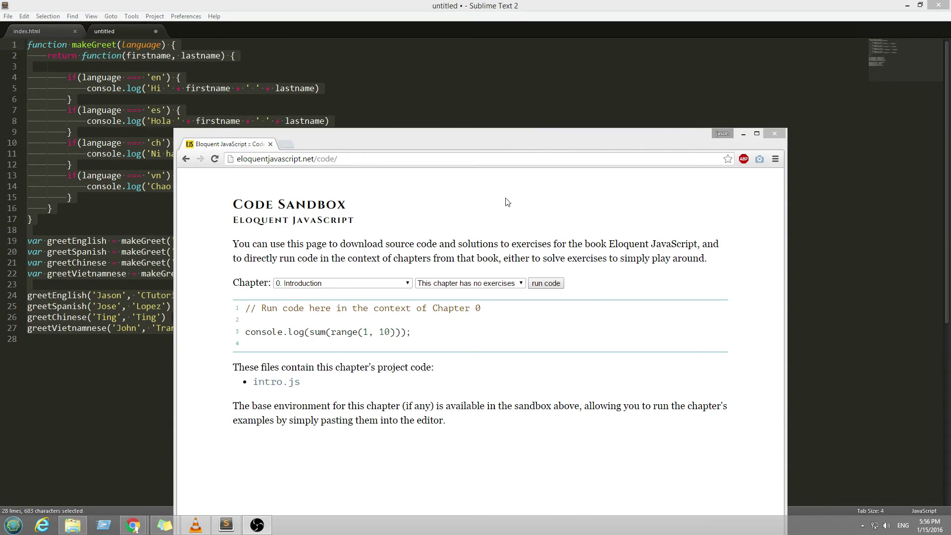
{"action": "left_click_drag", "start_coordinate": [480, 144], "coordinate": [623, 72]}
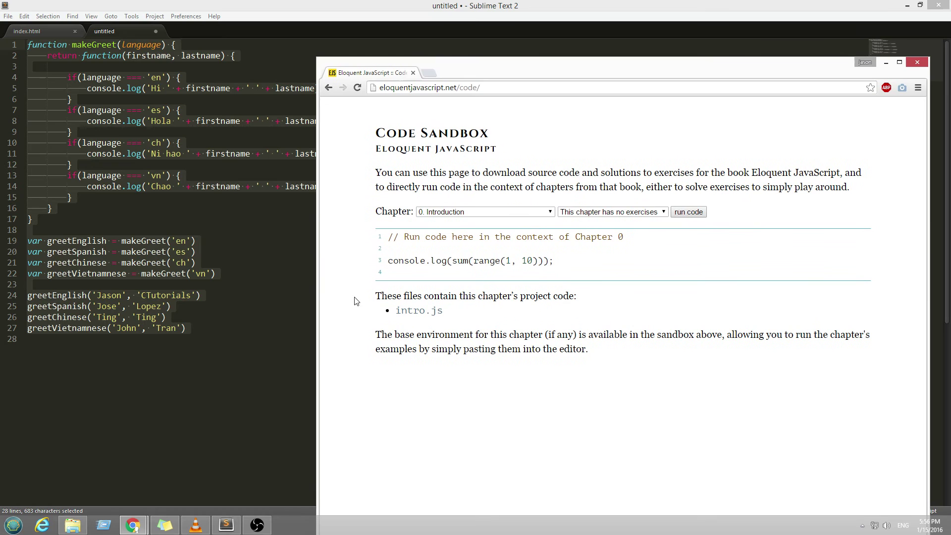
{"action": "key", "text": "ctrl+a"}
{"action": "key", "text": "ctrl+v"}
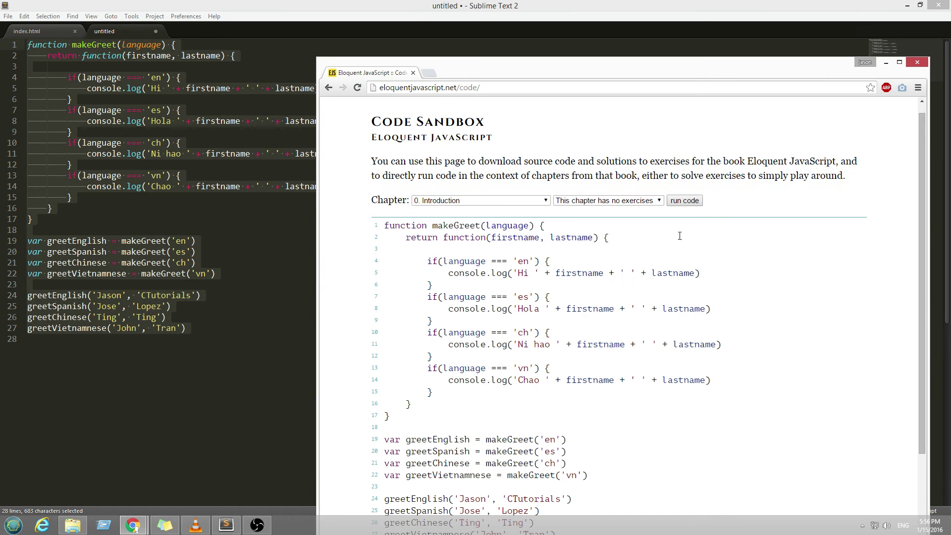
Maximize the sandbox to view the four greetings, then return to Sublime Text.
{"action": "left_click_drag", "start_coordinate": [605, 78], "coordinate": [499, 58]}
{"action": "double_click", "coordinate": [499, 58]}
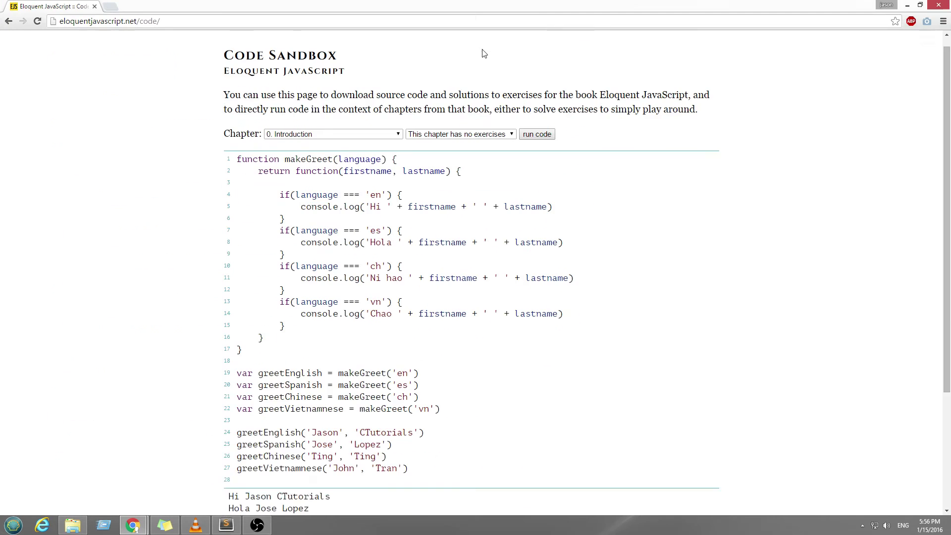
{"action": "scroll", "coordinate": [520, 268], "scroll_direction": "down", "scroll_amount": 3}
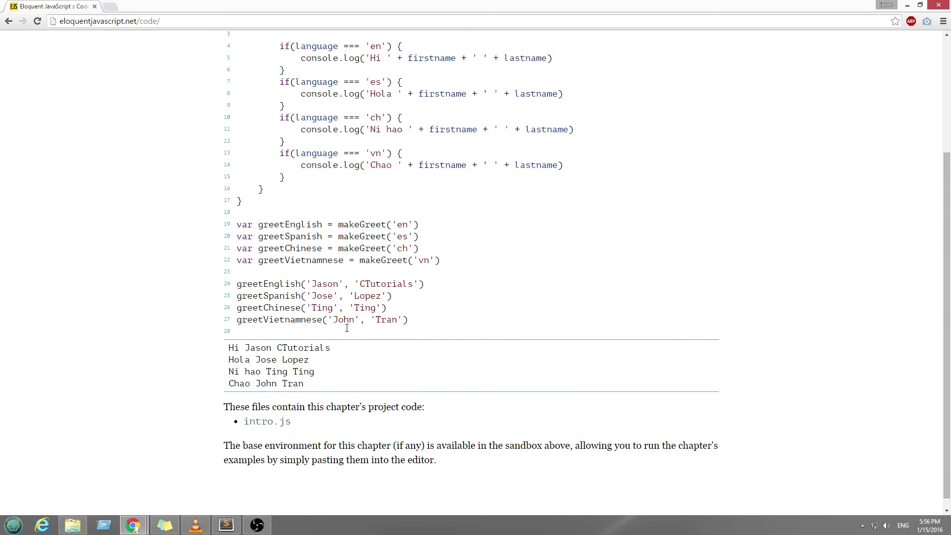
{"action": "left_click_drag", "start_coordinate": [334, 350], "coordinate": [245, 348]}
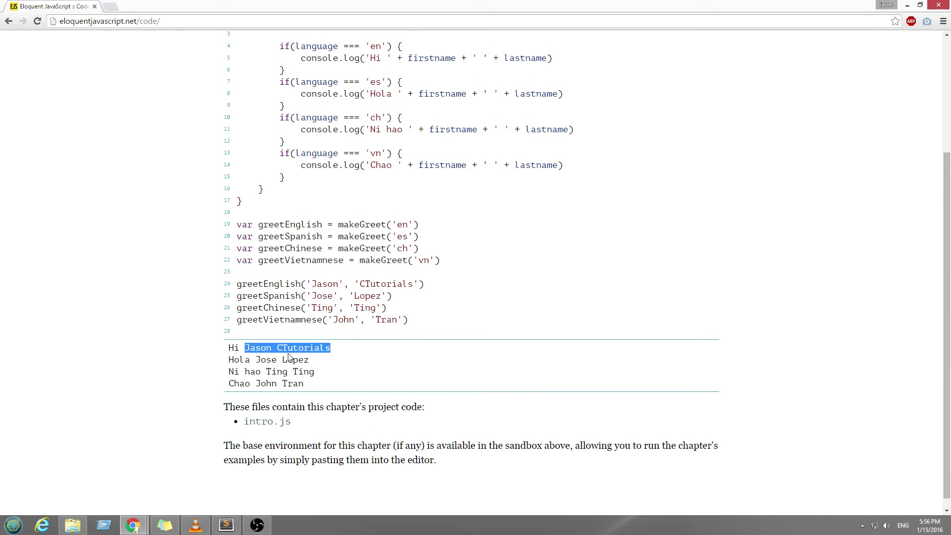
{"action": "left_click", "coordinate": [372, 366]}
{"action": "scroll", "coordinate": [371, 367], "scroll_direction": "up", "scroll_amount": 2}
{"action": "scroll", "coordinate": [411, 358], "scroll_direction": "up", "scroll_amount": 1}
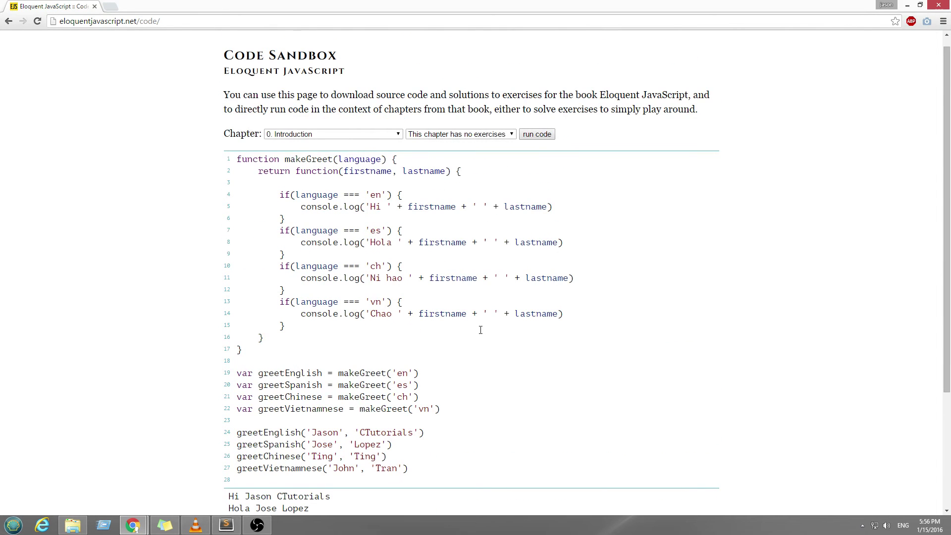
{"action": "scroll", "coordinate": [483, 330], "scroll_direction": "down", "scroll_amount": 3}
{"action": "scroll", "coordinate": [488, 329], "scroll_direction": "up", "scroll_amount": 2}
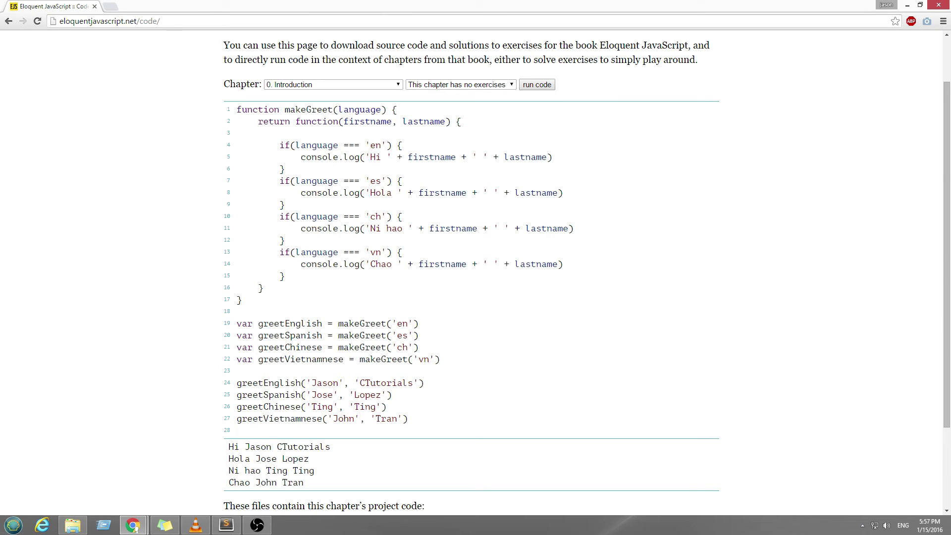
{"action": "key", "text": "alt+Tab"}
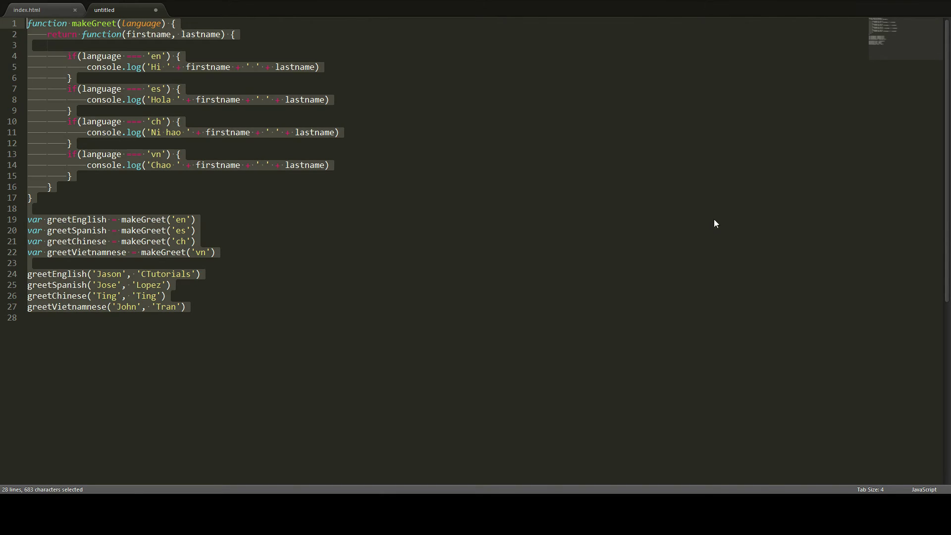
{"action": "left_click", "coordinate": [326, 255]}
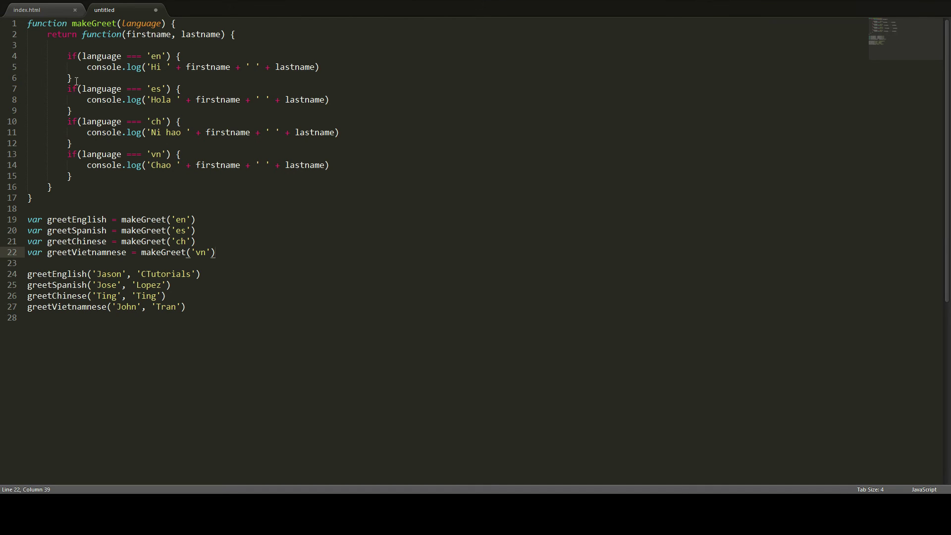
{"action": "left_click_drag", "start_coordinate": [26, 23], "coordinate": [67, 194]}
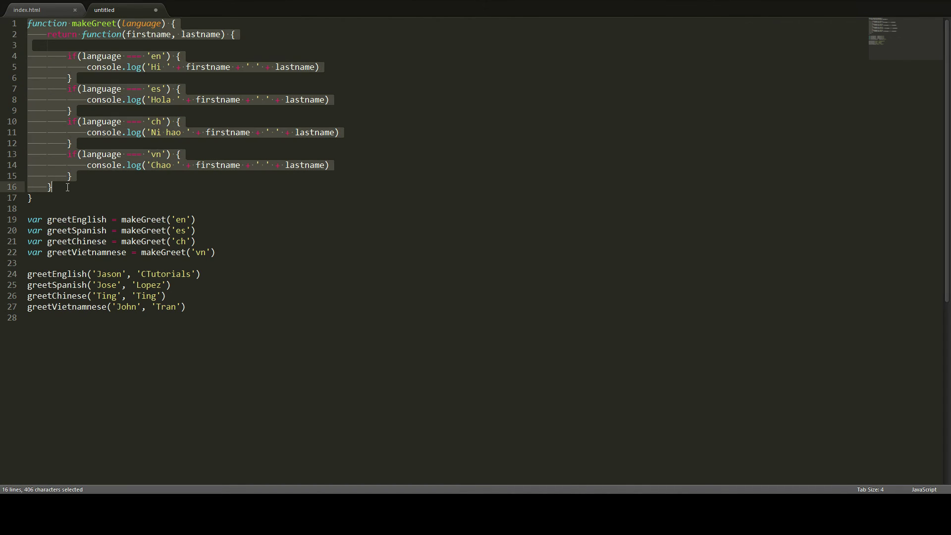
{"action": "left_click", "coordinate": [230, 188]}
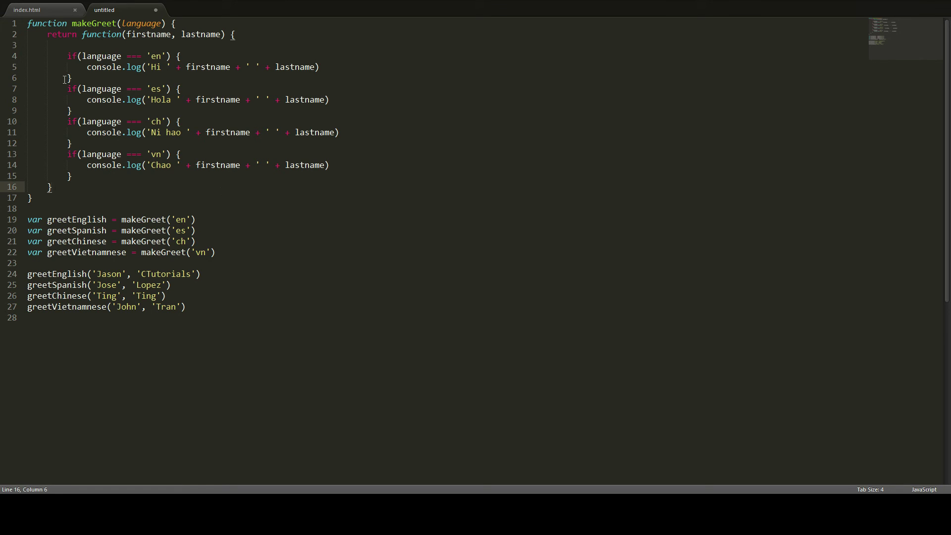
{"action": "left_click_drag", "start_coordinate": [80, 38], "coordinate": [106, 177]}
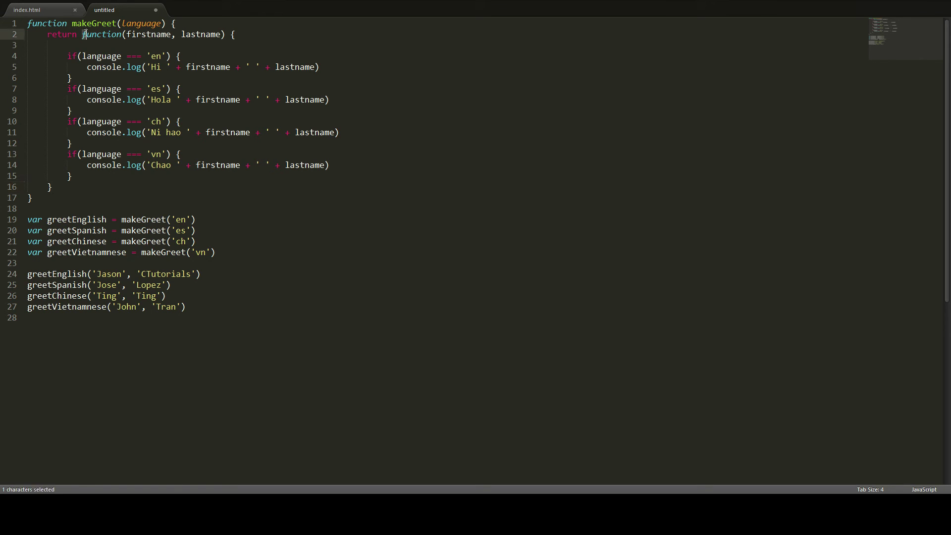
{"action": "left_click", "coordinate": [107, 177]}
{"action": "left_click_drag", "start_coordinate": [68, 54], "coordinate": [74, 76]}
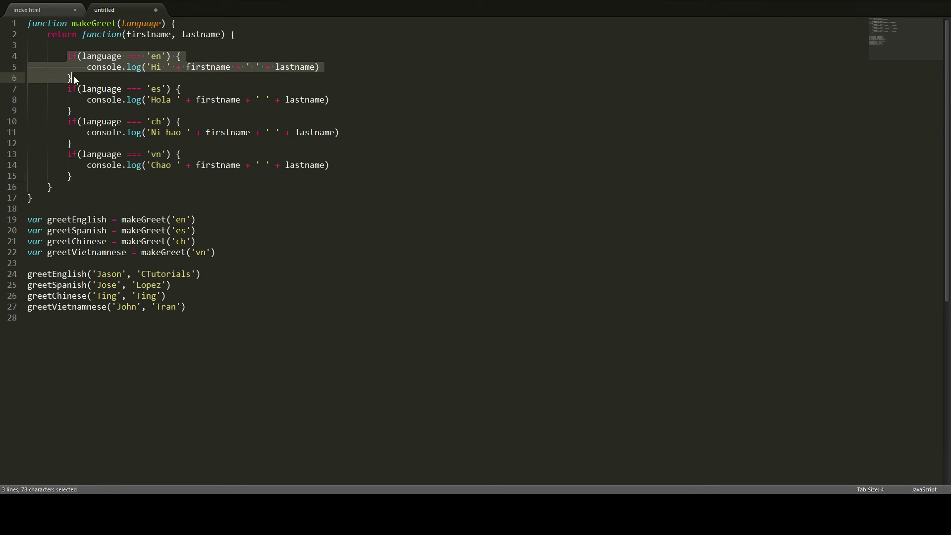
{"action": "left_click", "coordinate": [121, 55]}
{"action": "left_click_drag", "start_coordinate": [144, 58], "coordinate": [127, 57]}
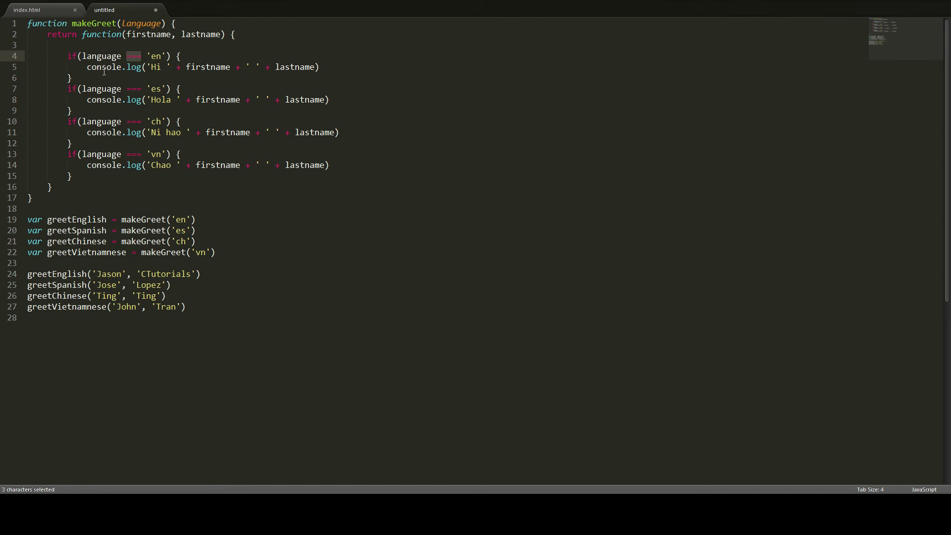
{"action": "left_click_drag", "start_coordinate": [87, 64], "coordinate": [320, 67]}
{"action": "left_click", "coordinate": [320, 67]}
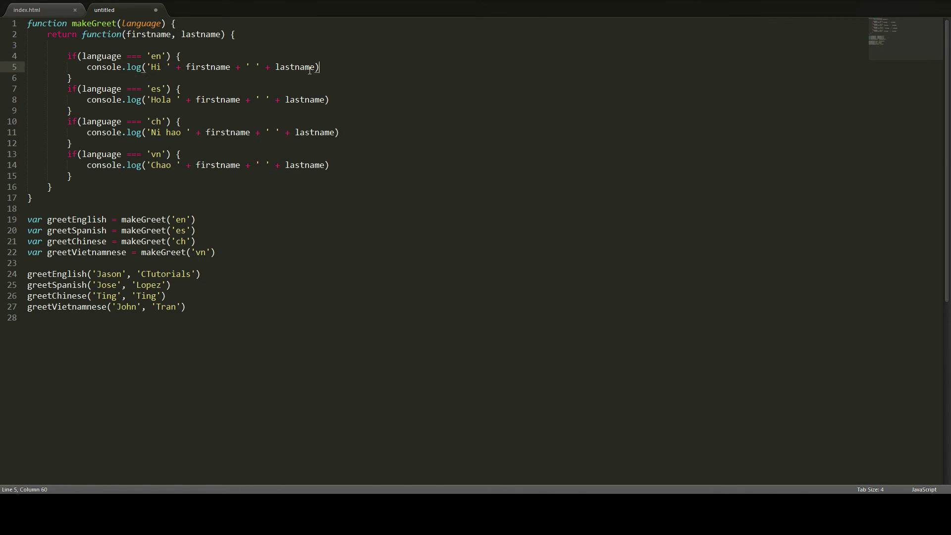
{"action": "double_click", "coordinate": [129, 23]}
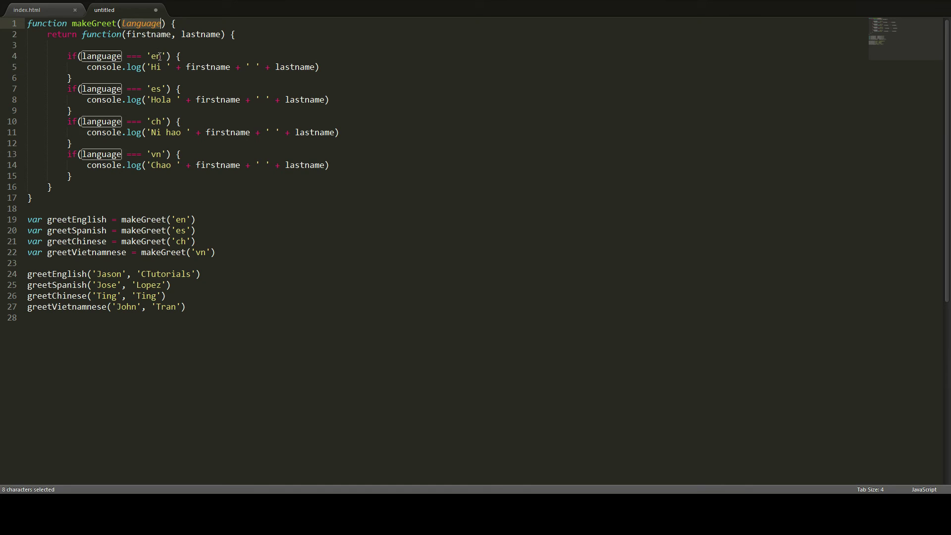
{"action": "left_click_drag", "start_coordinate": [152, 57], "coordinate": [161, 57]}
{"action": "double_click", "coordinate": [159, 89]}
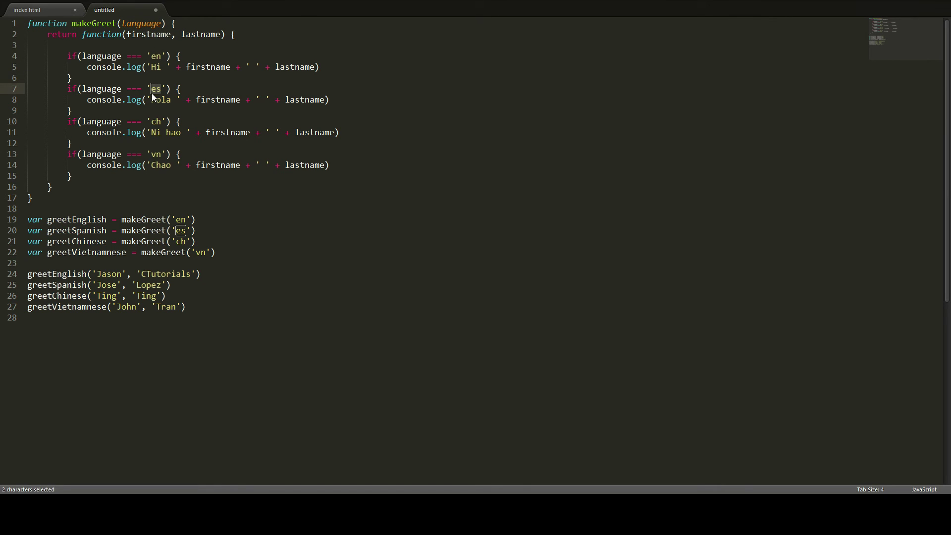
{"action": "double_click", "coordinate": [161, 122]}
{"action": "left_click_drag", "start_coordinate": [151, 154], "coordinate": [158, 153]}
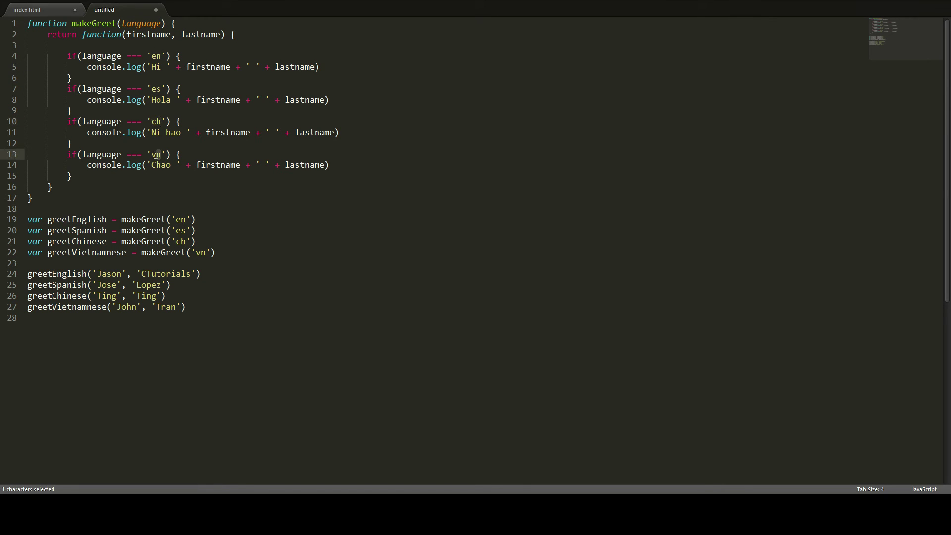
{"action": "left_click", "coordinate": [312, 146]}
{"action": "left_click_drag", "start_coordinate": [185, 67], "coordinate": [294, 68]}
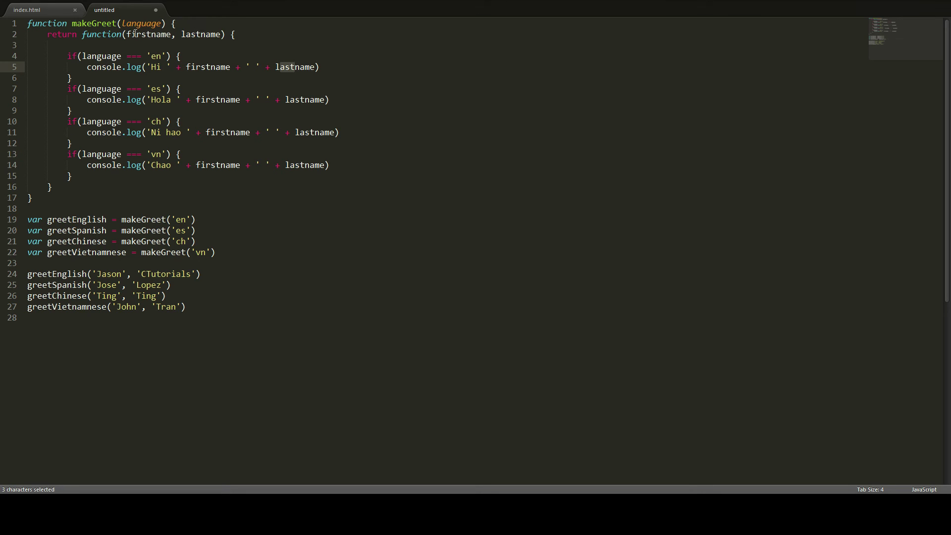
{"action": "double_click", "coordinate": [189, 37]}
{"action": "left_click", "coordinate": [147, 34]}
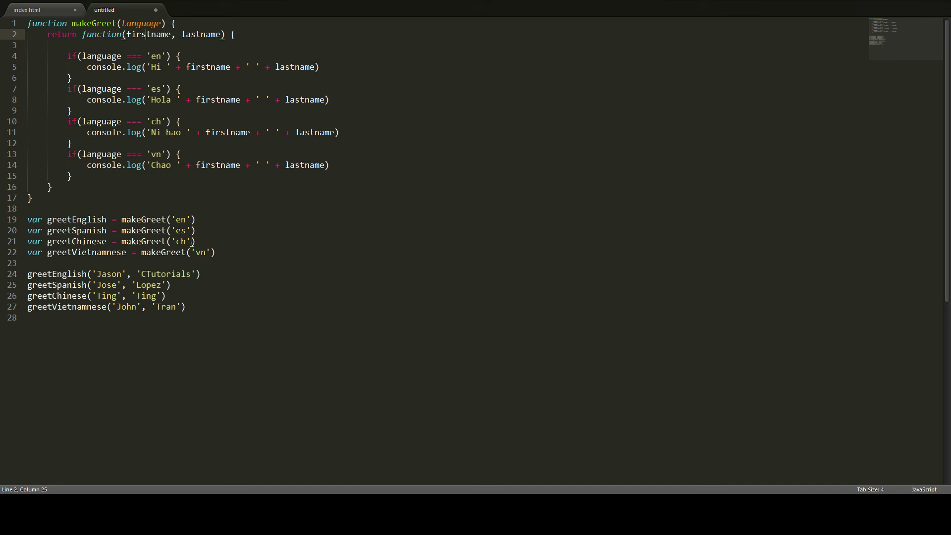
{"action": "left_click", "coordinate": [161, 124]}
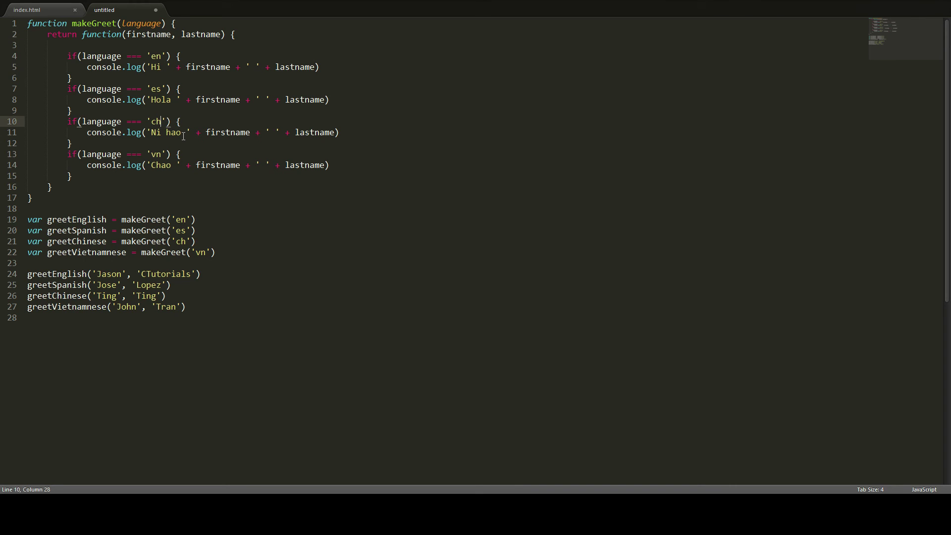
{"action": "type", "text": "i"}
{"action": "left_click", "coordinate": [195, 112]}
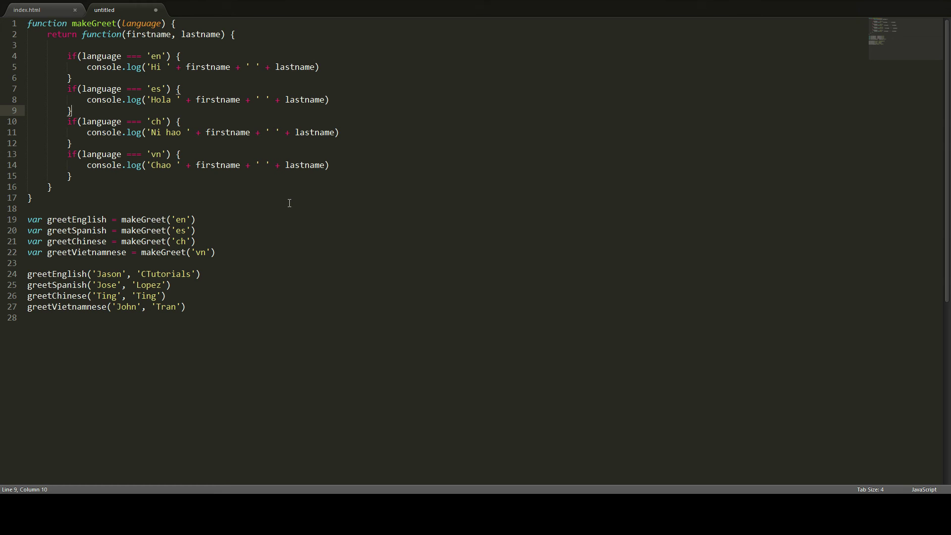
{"action": "left_click", "coordinate": [257, 253]}
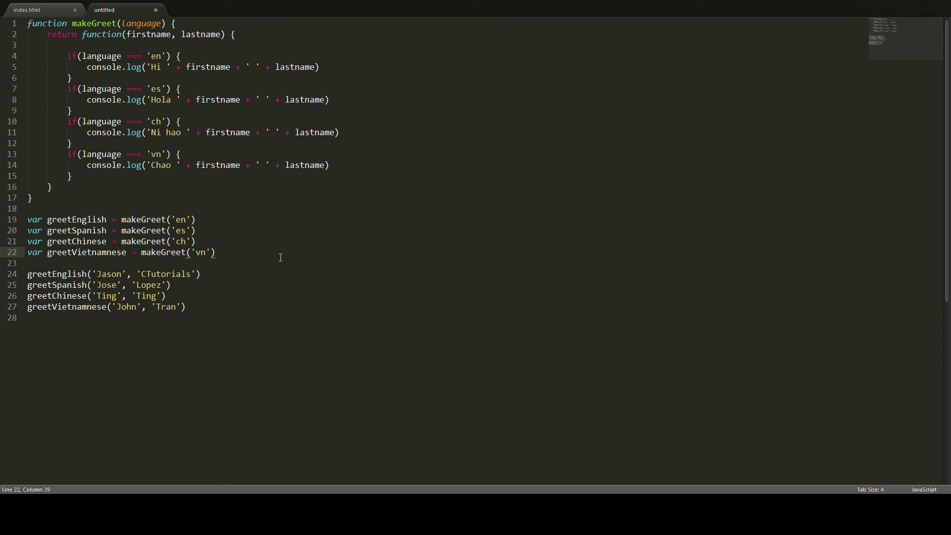
{"action": "key", "text": "Down"}
{"action": "key", "text": "Down"}
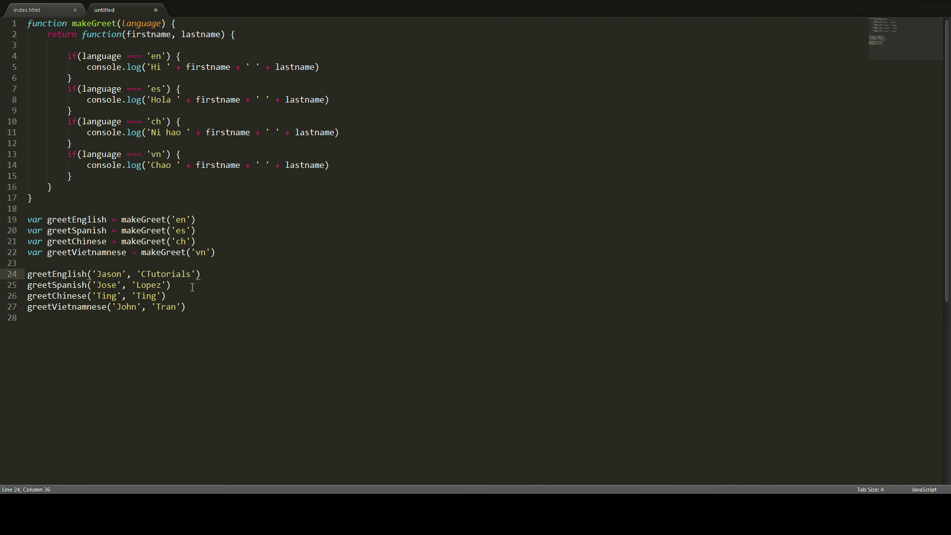
{"action": "key", "text": "Down"}
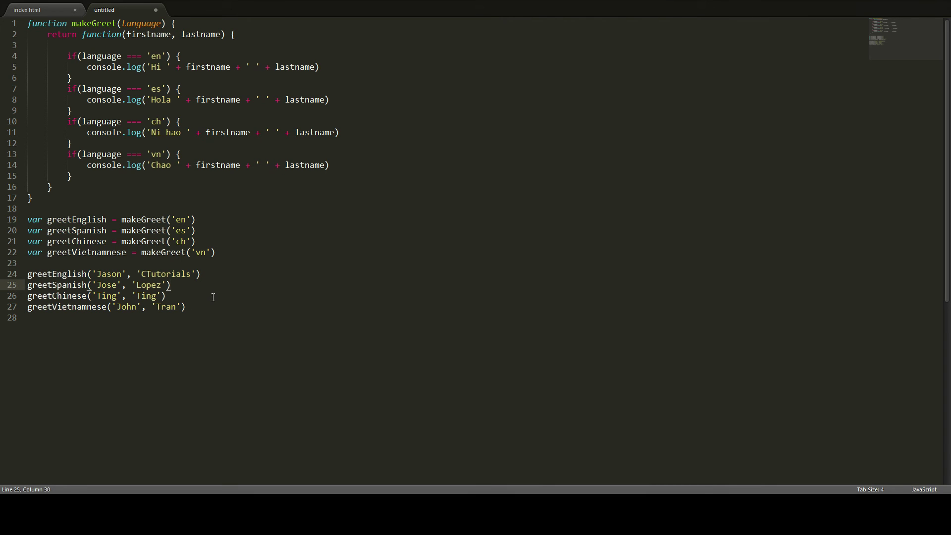
{"action": "key", "text": "Down"}
{"action": "key", "text": "Down"}
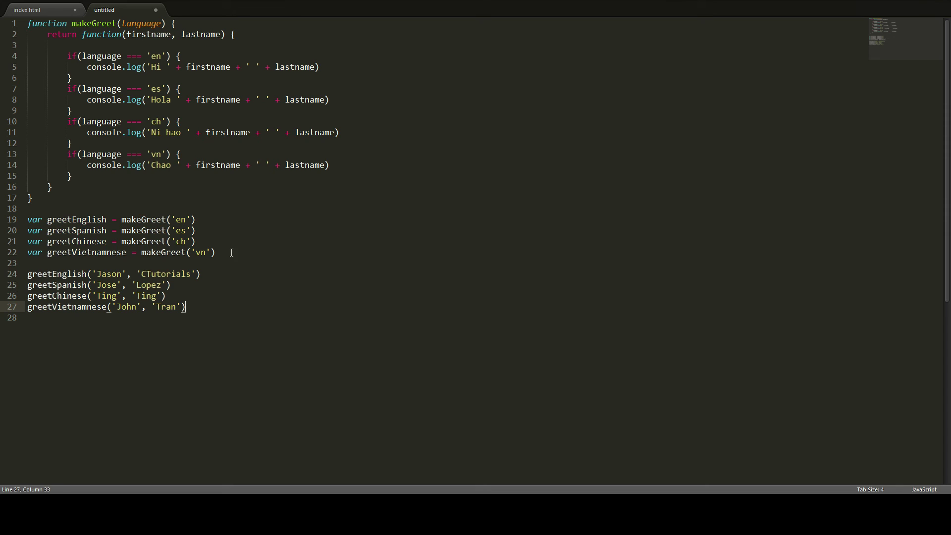
{"action": "key", "text": "shift+Up"}
{"action": "key", "text": "shift+Up"}
{"action": "key", "text": "shift+Up"}
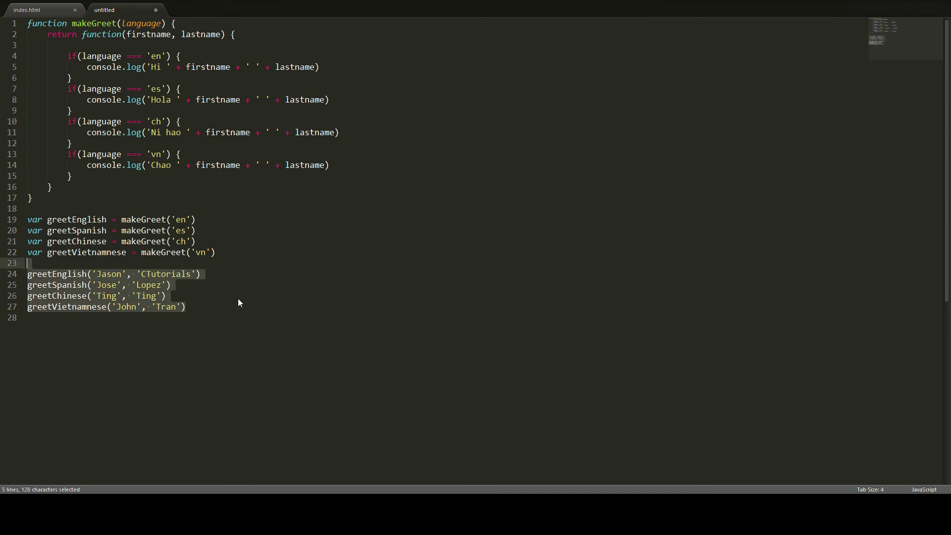
{"action": "left_click", "coordinate": [248, 291]}
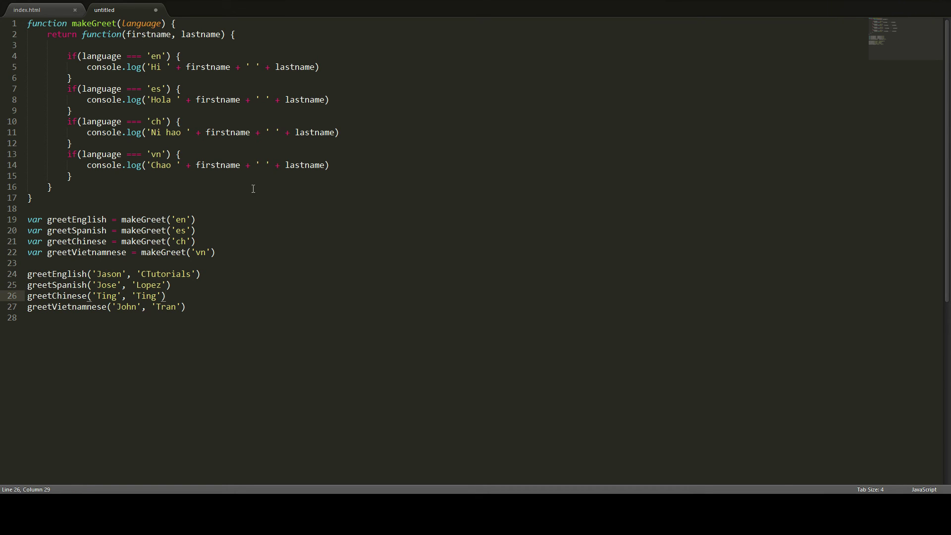
Add semicolons after the makeGreet assignments and greet calls on lines 19–27.
{"action": "left_click", "coordinate": [216, 216]}
{"action": "type", "text": ";"}
{"action": "left_click", "coordinate": [220, 231]}
{"action": "type", "text": ";"}
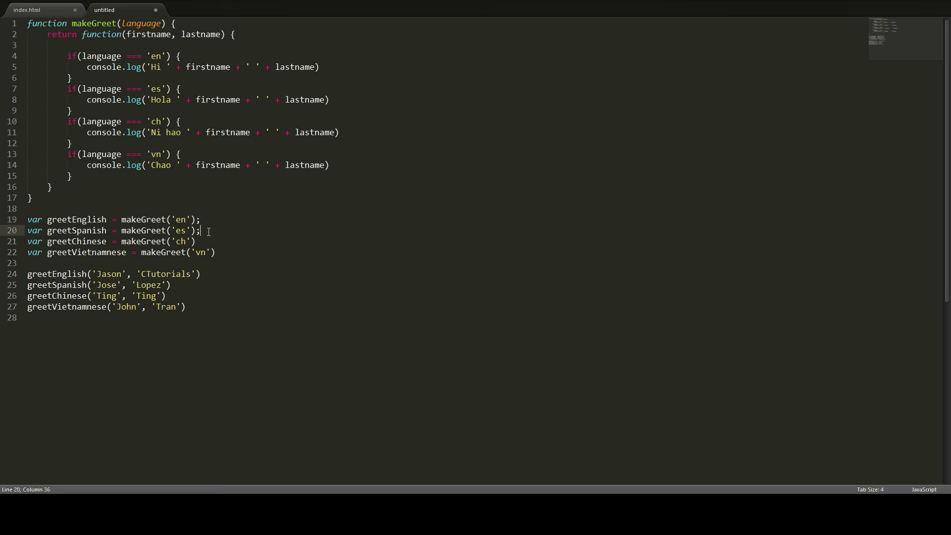
{"action": "left_click", "coordinate": [240, 244]}
{"action": "type", "text": ";;"}
{"action": "left_click", "coordinate": [227, 274]}
{"action": "type", "text": ";"}
{"action": "left_click", "coordinate": [195, 286]}
{"action": "type", "text": ";"}
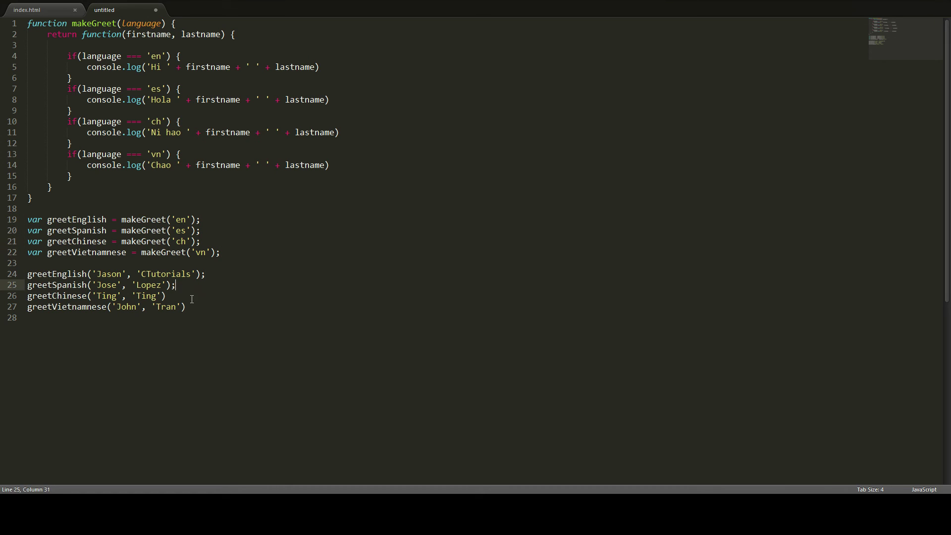
{"action": "type", "text": ";"}
{"action": "left_click", "coordinate": [204, 309]}
{"action": "type", "text": ";"}
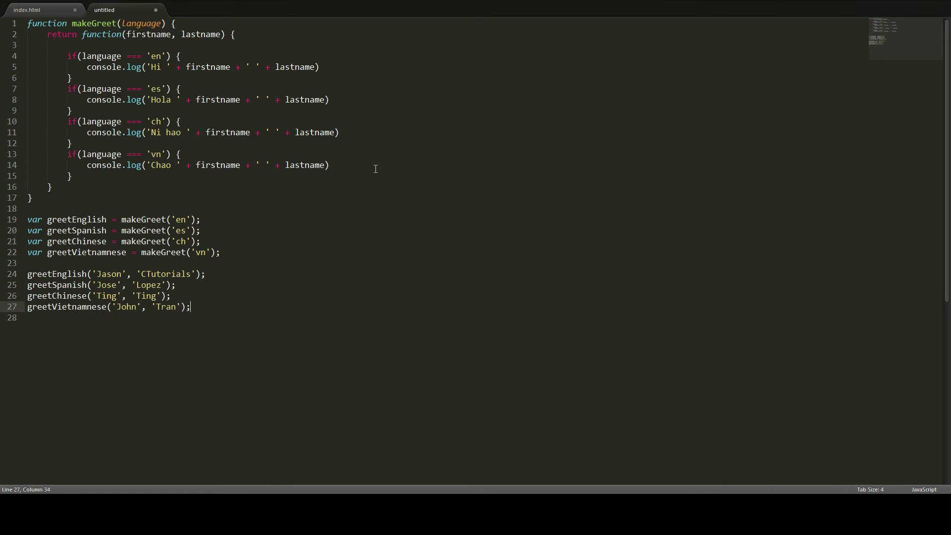
Add semicolons to the Chao, Ni hao, Hola and Hi console.log lines, removing misplaced ones, and leave fullscreen.
{"action": "left_click", "coordinate": [375, 167]}
{"action": "type", "text": ";"}
{"action": "left_click", "coordinate": [349, 144]}
{"action": "type", "text": ";"}
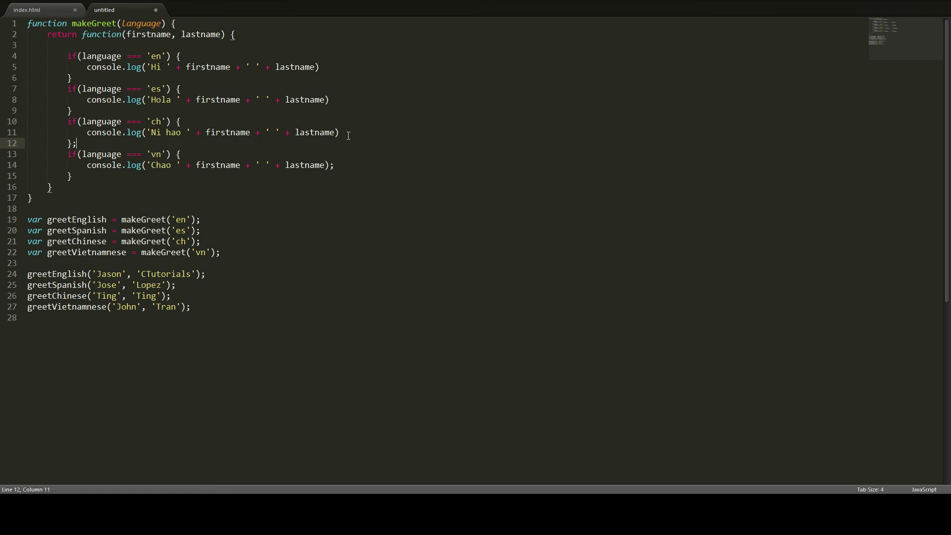
{"action": "key", "text": "ctrl+z"}
{"action": "left_click", "coordinate": [346, 134]}
{"action": "type", "text": ";"}
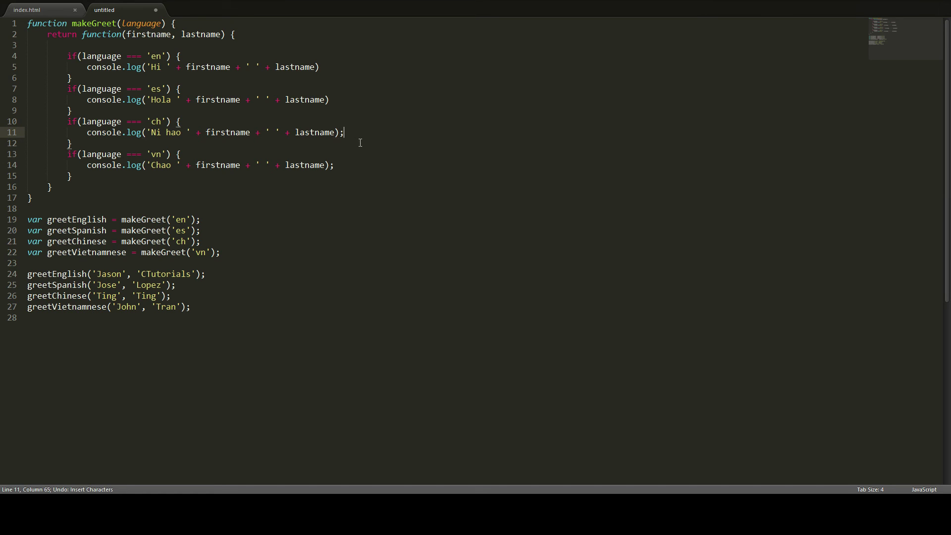
{"action": "left_click", "coordinate": [338, 102]}
{"action": "type", "text": ";"}
{"action": "left_click", "coordinate": [340, 58]}
{"action": "type", "text": ";"}
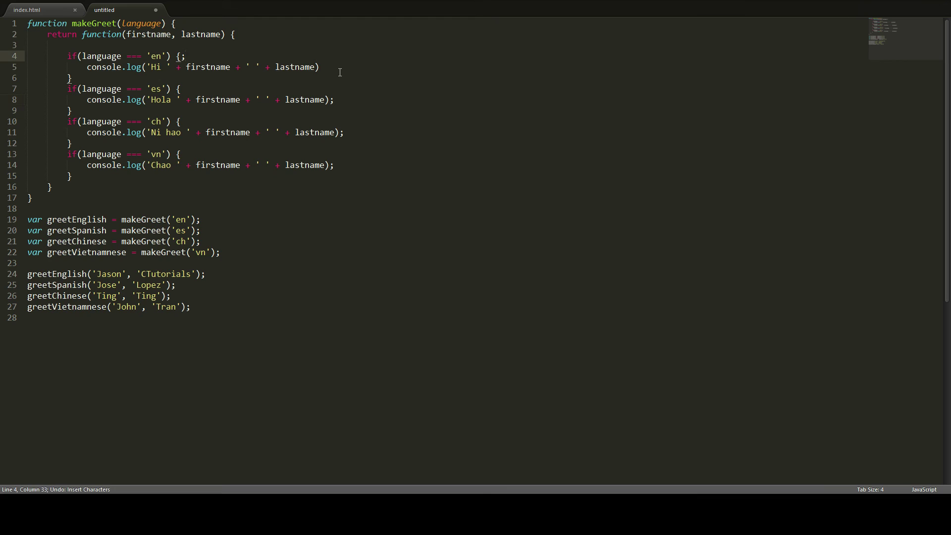
{"action": "key", "text": "BackSpace"}
{"action": "left_click", "coordinate": [329, 69]}
{"action": "type", "text": ";"}
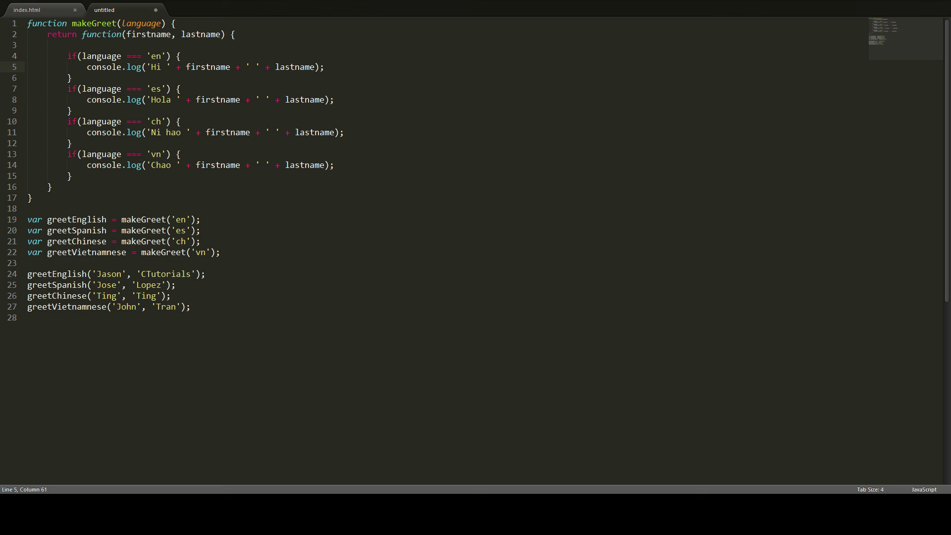
{"action": "key", "text": "F11"}
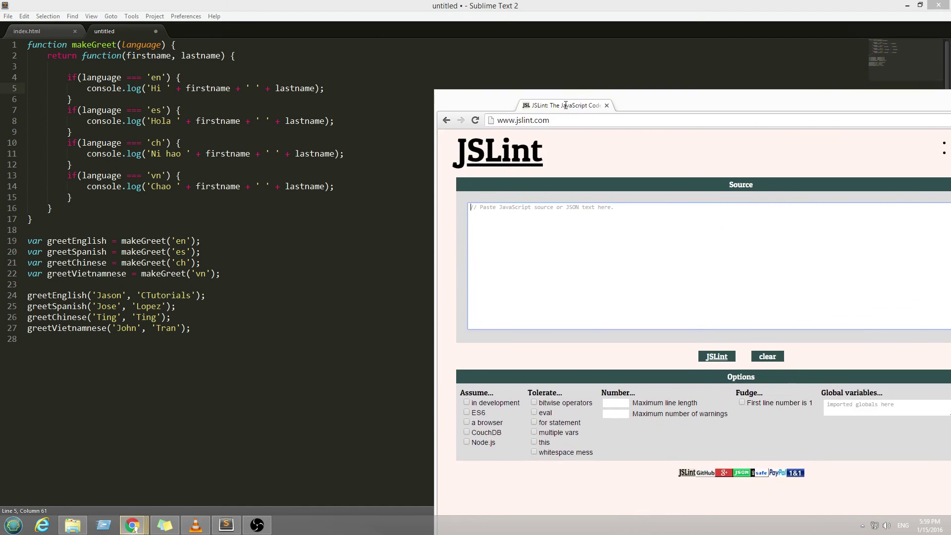
{"action": "key", "text": "ctrl+a"}
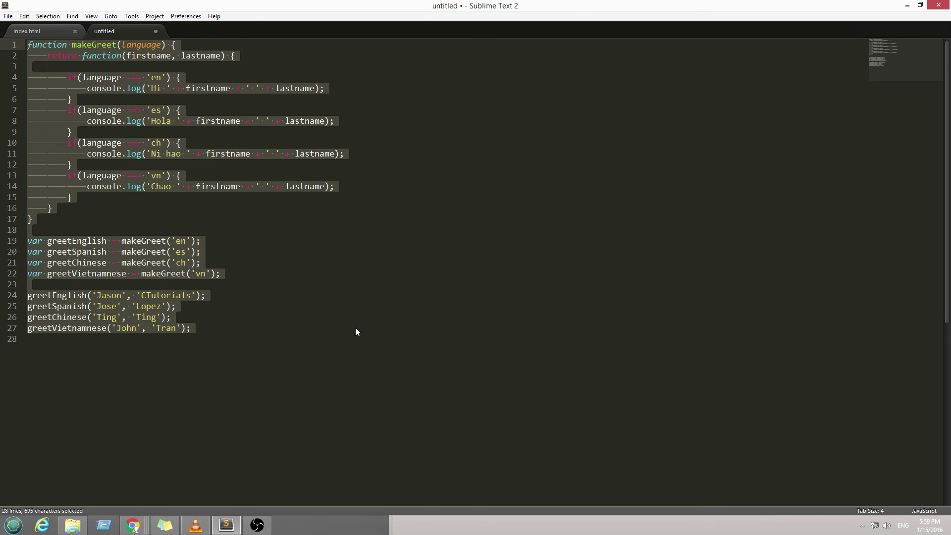
{"action": "key", "text": "ctrl+c"}
{"action": "key", "text": "alt+Tab"}
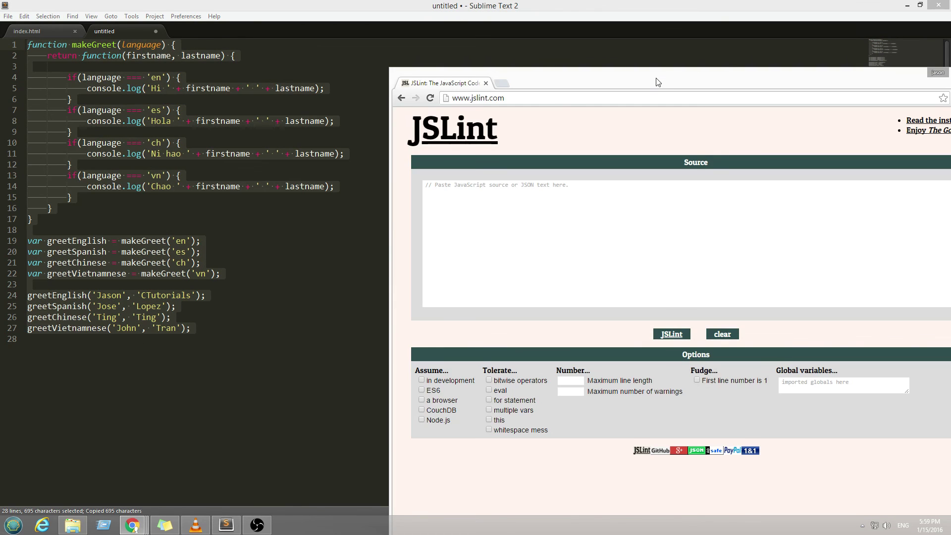
{"action": "left_click_drag", "start_coordinate": [648, 69], "coordinate": [443, 69]}
{"action": "double_click", "coordinate": [443, 69]}
{"action": "left_click", "coordinate": [353, 147]}
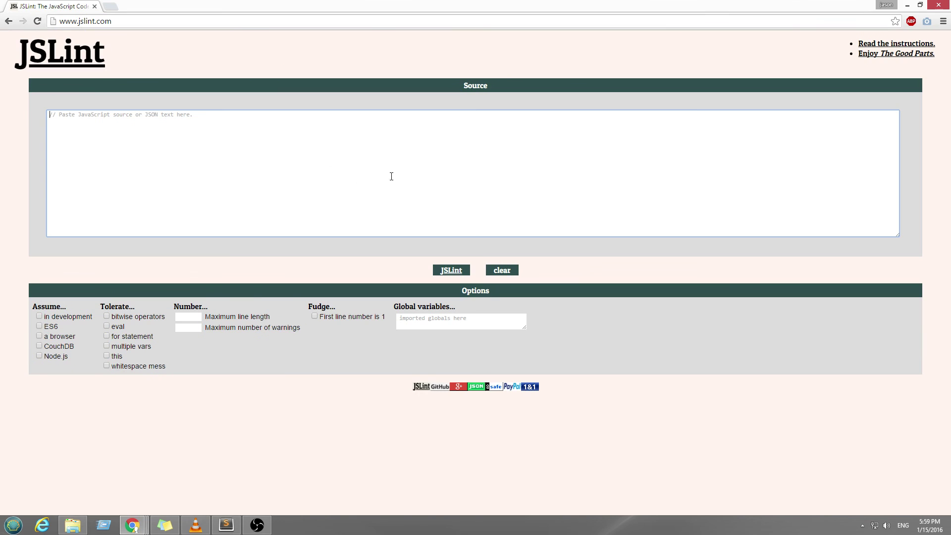
{"action": "key", "text": "ctrl+v"}
{"action": "left_click", "coordinate": [444, 271]}
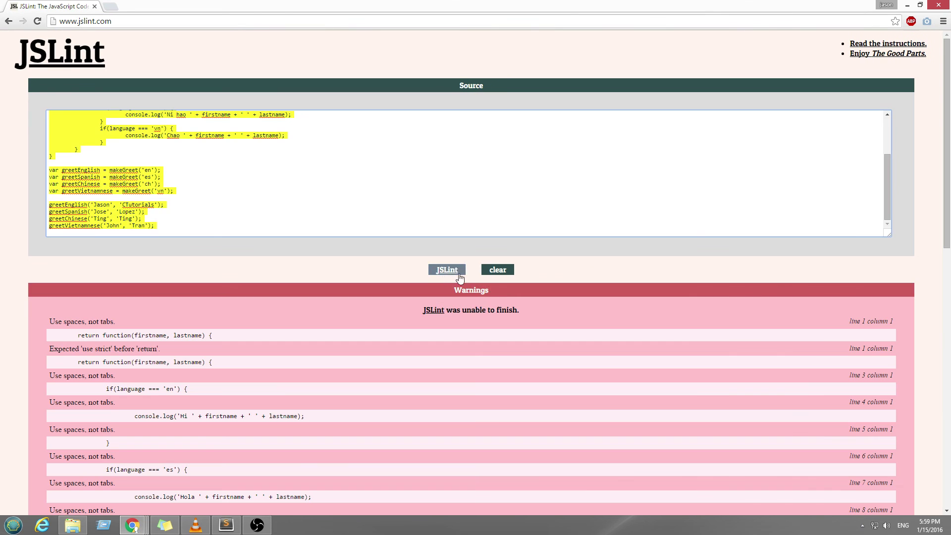
{"action": "scroll", "coordinate": [461, 324], "scroll_direction": "down", "scroll_amount": 2}
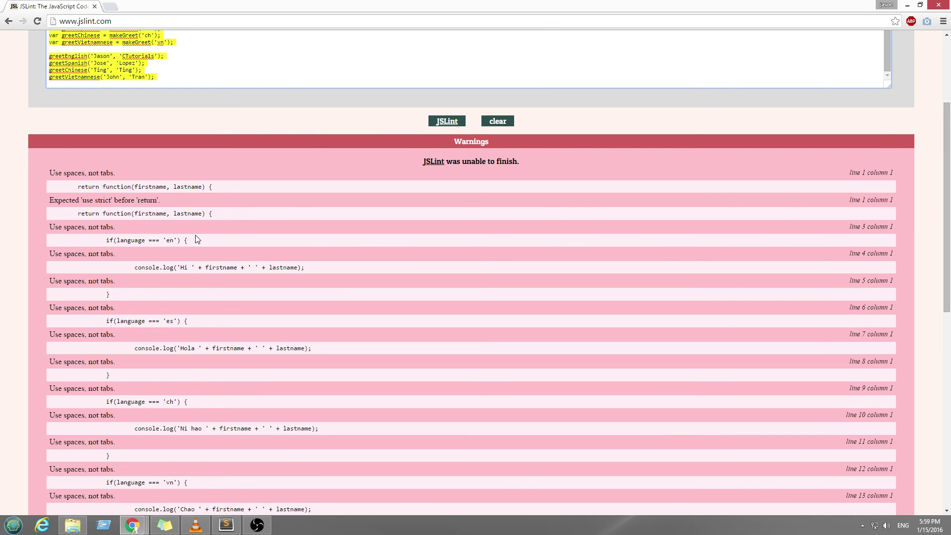
{"action": "scroll", "coordinate": [197, 238], "scroll_direction": "down", "scroll_amount": 1}
{"action": "scroll", "coordinate": [196, 237], "scroll_direction": "down", "scroll_amount": 1}
{"action": "scroll", "coordinate": [197, 238], "scroll_direction": "down", "scroll_amount": 2}
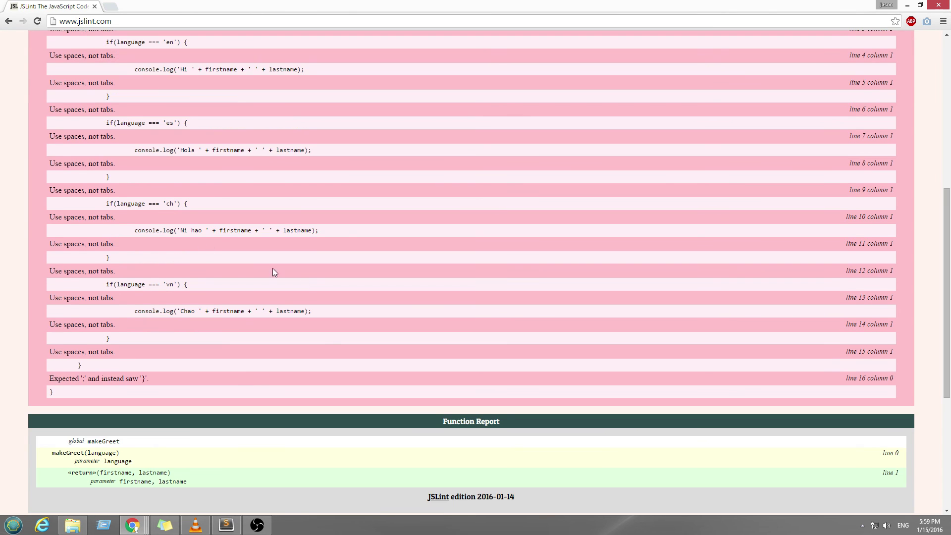
{"action": "scroll", "coordinate": [298, 282], "scroll_direction": "down", "scroll_amount": 3}
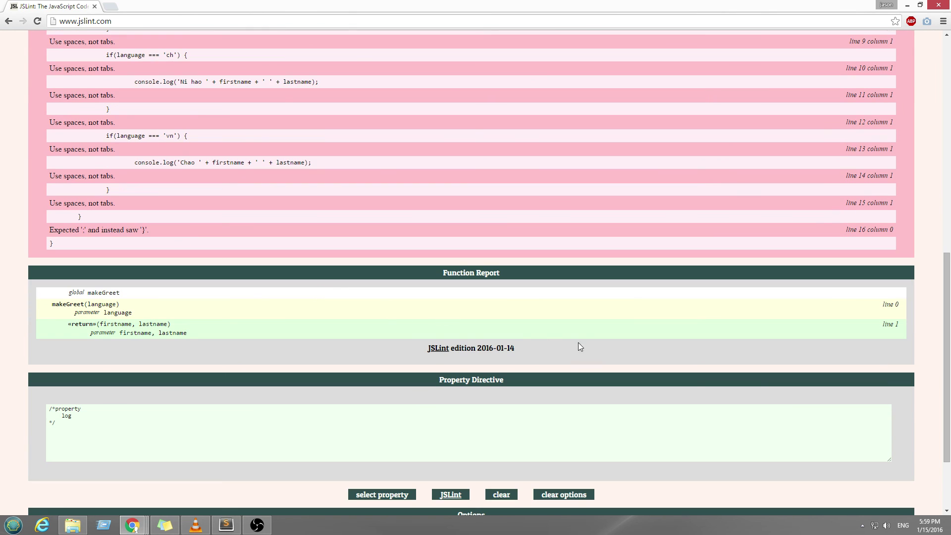
{"action": "scroll", "coordinate": [483, 340], "scroll_direction": "down", "scroll_amount": 2}
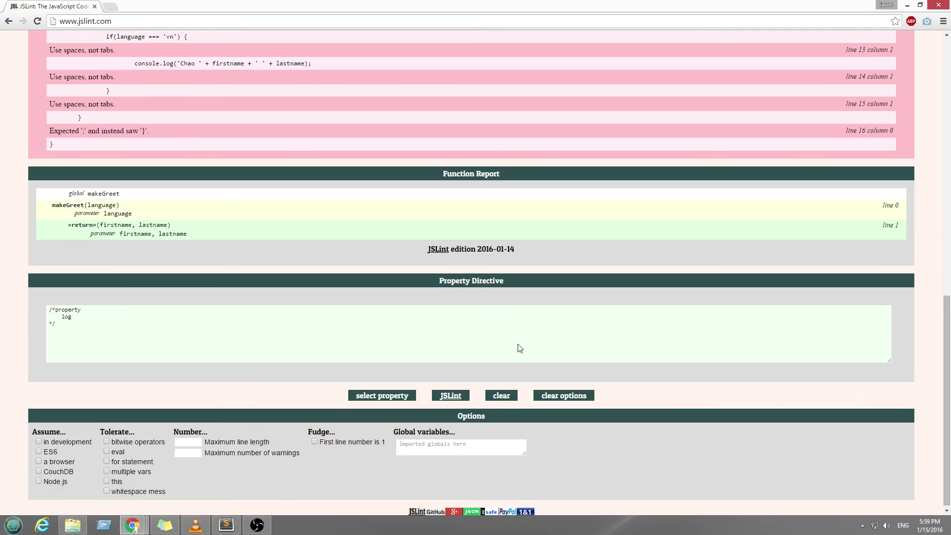
{"action": "scroll", "coordinate": [516, 350], "scroll_direction": "up", "scroll_amount": 8}
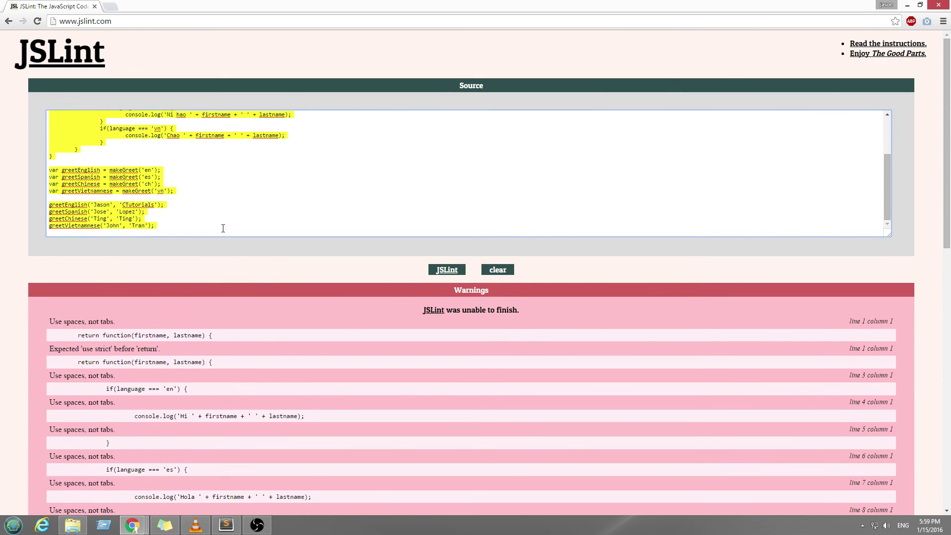
Insert a 'use strict'; line after line 1 in JSLint's source and re-run JSLint.
{"action": "left_click", "coordinate": [219, 204]}
{"action": "scroll", "coordinate": [223, 208], "scroll_direction": "up", "scroll_amount": 2}
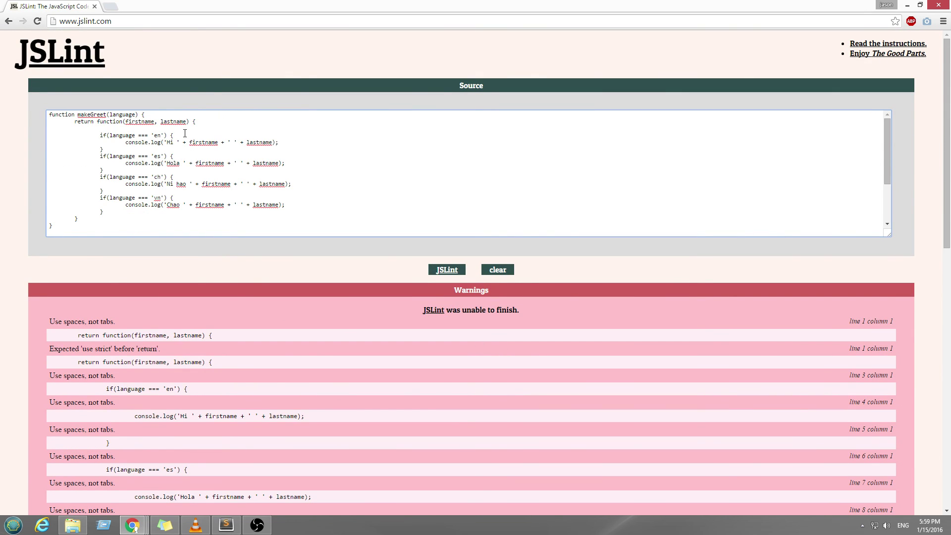
{"action": "scroll", "coordinate": [185, 134], "scroll_direction": "down", "scroll_amount": 2}
{"action": "scroll", "coordinate": [185, 135], "scroll_direction": "up", "scroll_amount": 2}
{"action": "left_click", "coordinate": [155, 115]}
{"action": "key", "text": "Return"}
{"action": "key", "text": "Tab"}
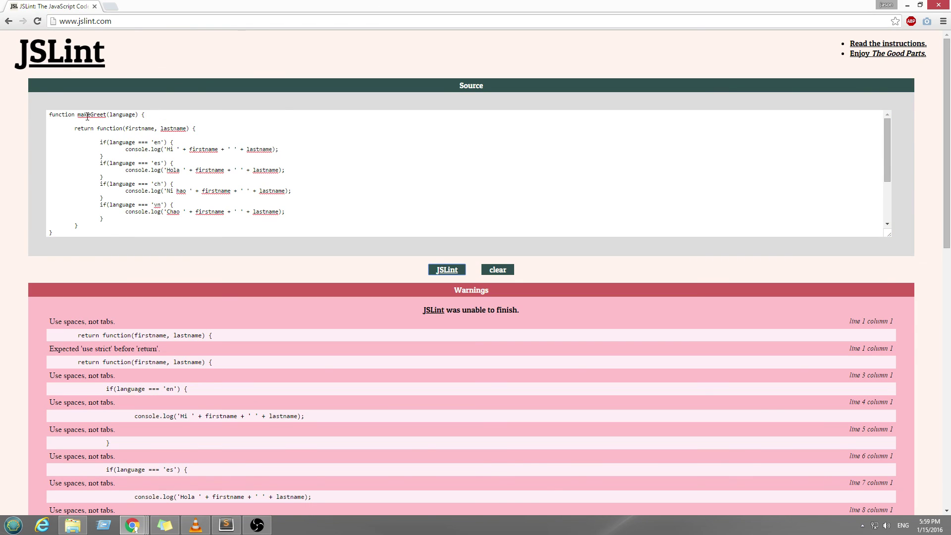
{"action": "left_click", "coordinate": [69, 123]}
{"action": "type", "text": "'u"}
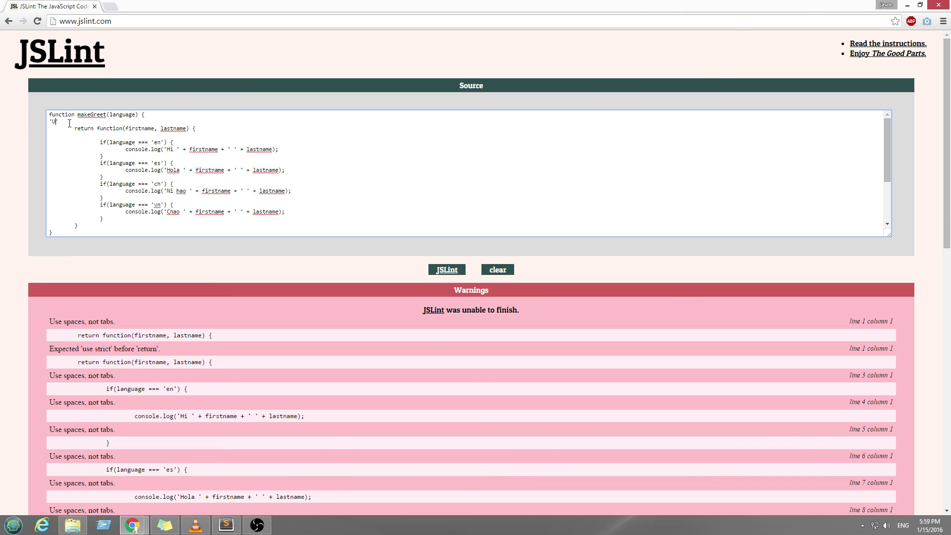
{"action": "type", "text": "ser"}
{"action": "key", "text": "BackSpace"}
{"action": "key", "text": "BackSpace"}
{"action": "key", "text": "BackSpace"}
{"action": "key", "text": "BackSpace"}
{"action": "key", "text": "BackSpace"}
{"action": "type", "text": "strict"}
{"action": "left_click", "coordinate": [447, 270]}
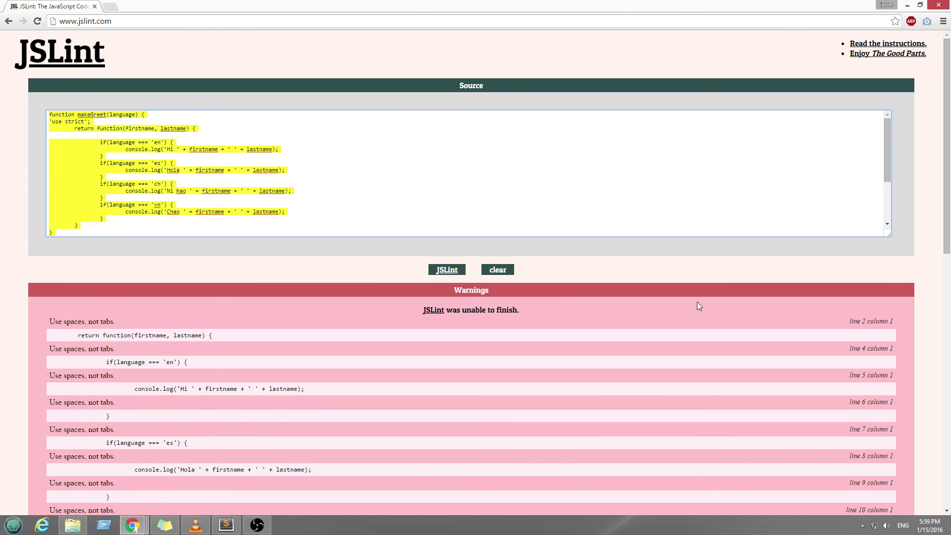
{"action": "scroll", "coordinate": [698, 302], "scroll_direction": "down", "scroll_amount": 2}
{"action": "scroll", "coordinate": [695, 302], "scroll_direction": "down", "scroll_amount": 1}
{"action": "scroll", "coordinate": [691, 301], "scroll_direction": "down", "scroll_amount": 1}
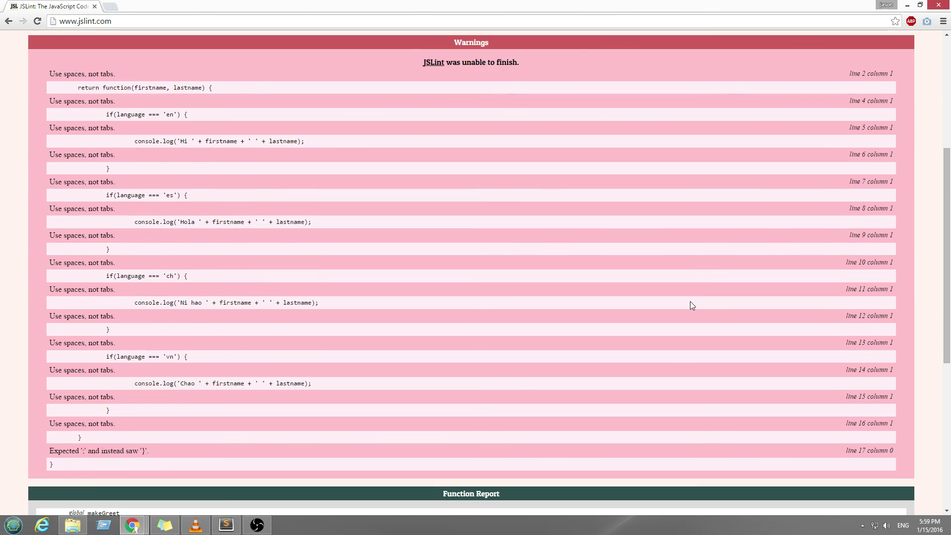
{"action": "scroll", "coordinate": [690, 301], "scroll_direction": "down", "scroll_amount": 3}
{"action": "scroll", "coordinate": [525, 315], "scroll_direction": "down", "scroll_amount": 1}
{"action": "scroll", "coordinate": [378, 304], "scroll_direction": "up", "scroll_amount": 1}
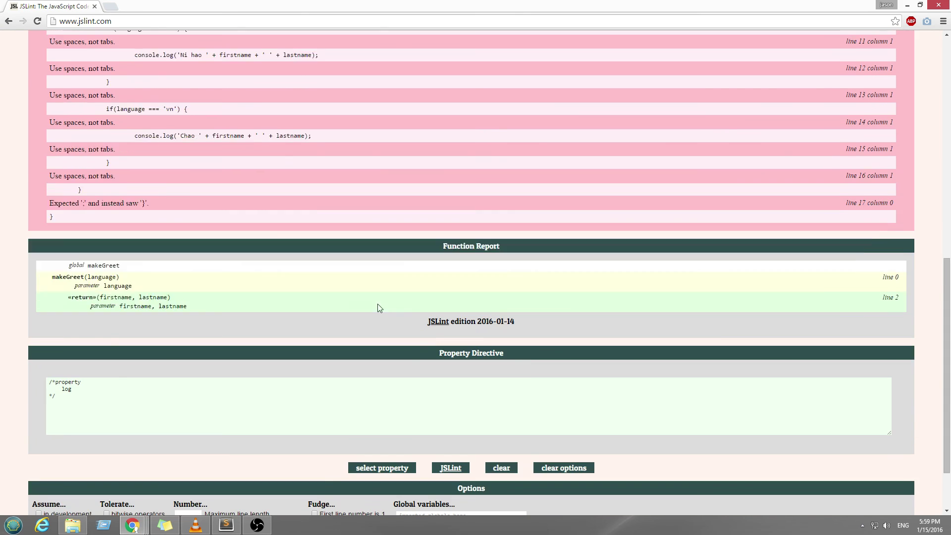
{"action": "scroll", "coordinate": [377, 305], "scroll_direction": "up", "scroll_amount": 5}
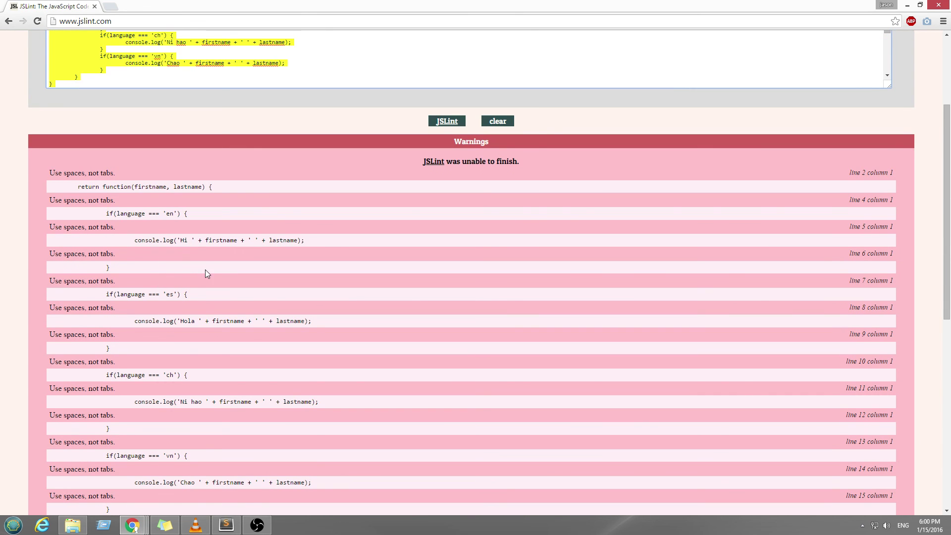
{"action": "scroll", "coordinate": [206, 274], "scroll_direction": "down", "scroll_amount": 2}
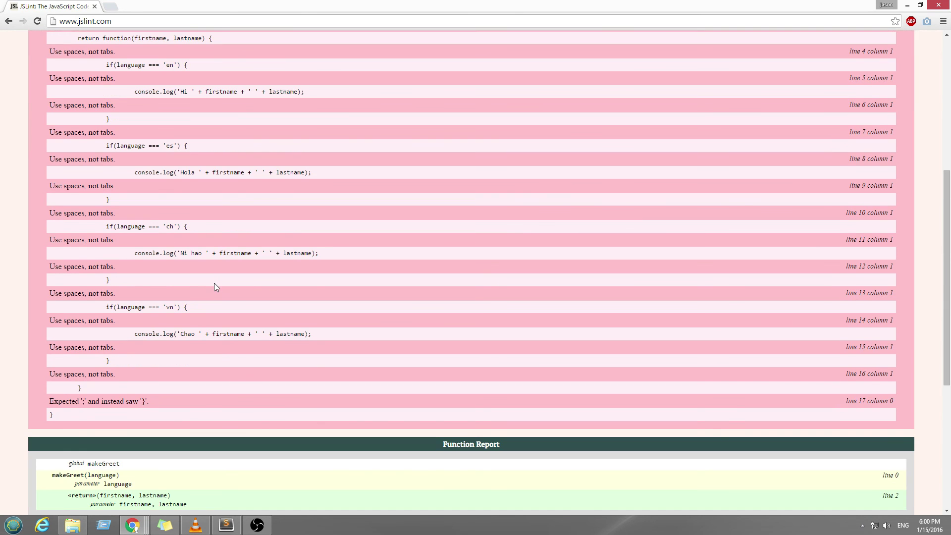
{"action": "scroll", "coordinate": [223, 297], "scroll_direction": "up", "scroll_amount": 2}
{"action": "scroll", "coordinate": [246, 313], "scroll_direction": "down", "scroll_amount": 1}
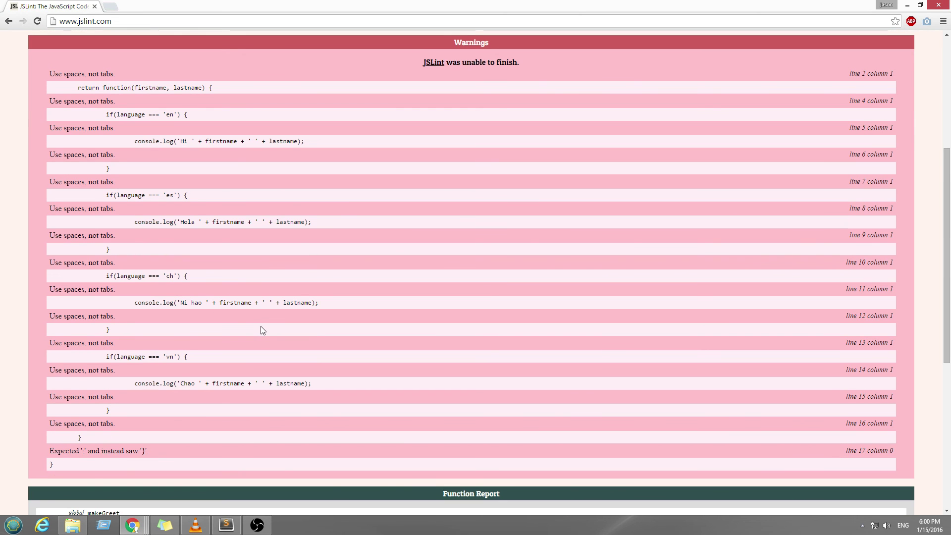
{"action": "scroll", "coordinate": [263, 327], "scroll_direction": "up", "scroll_amount": 4}
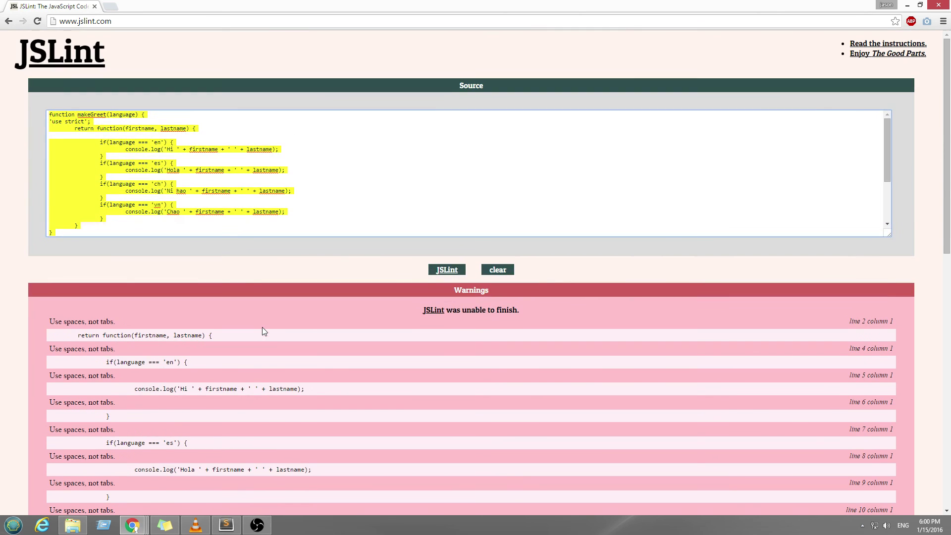
{"action": "left_click", "coordinate": [208, 223]}
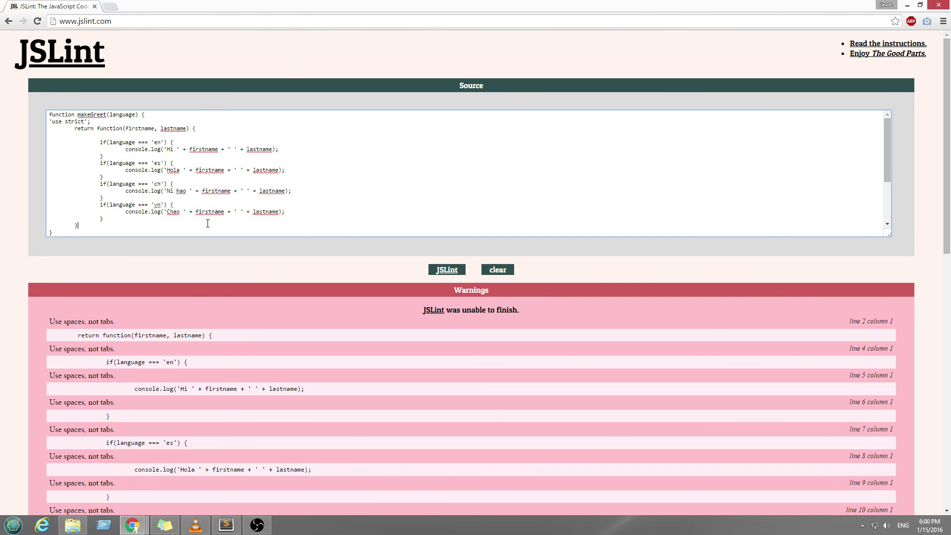
{"action": "scroll", "coordinate": [320, 286], "scroll_direction": "down", "scroll_amount": 10}
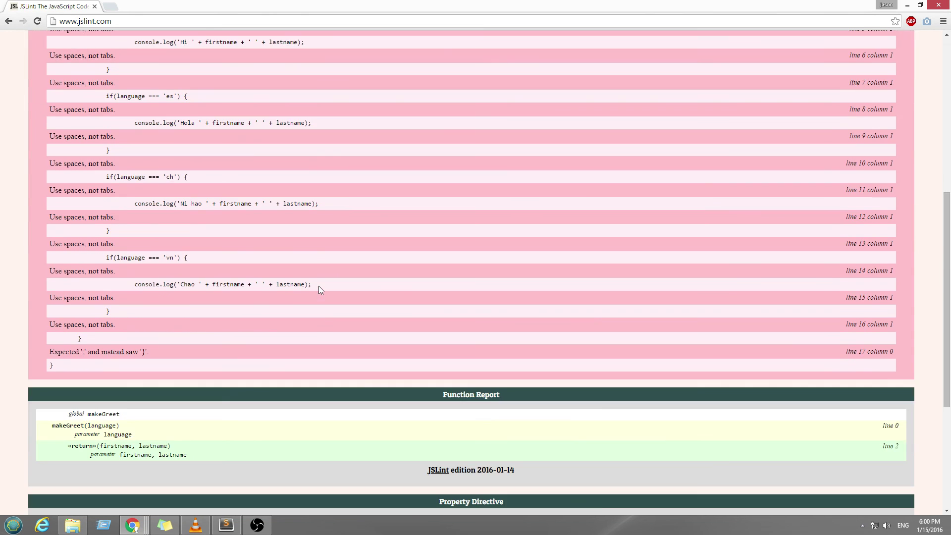
{"action": "scroll", "coordinate": [319, 286], "scroll_direction": "up", "scroll_amount": 8}
{"action": "scroll", "coordinate": [319, 287], "scroll_direction": "up", "scroll_amount": 1}
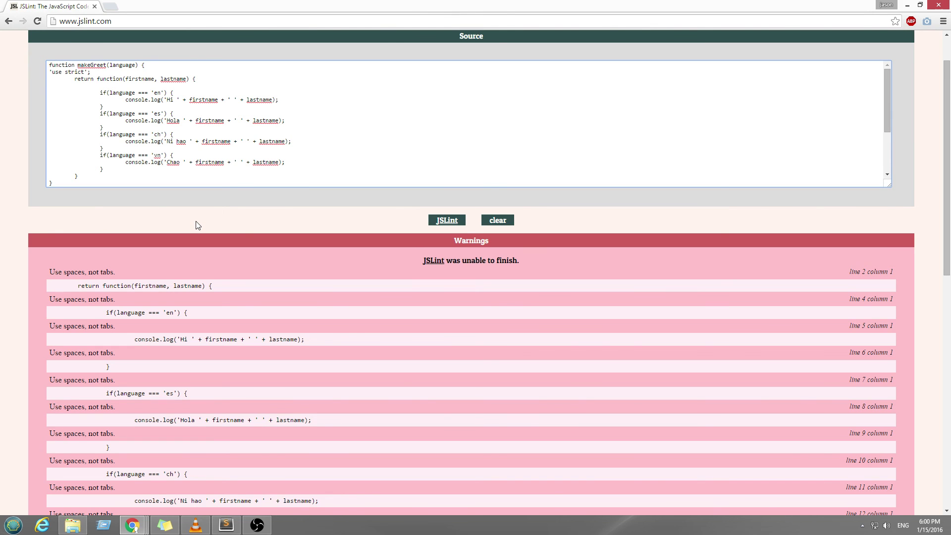
Delete and restore 'var' on greetEnglish's line 19, leaving the 28-line script unchanged.
{"action": "key", "text": "alt+Tab"}
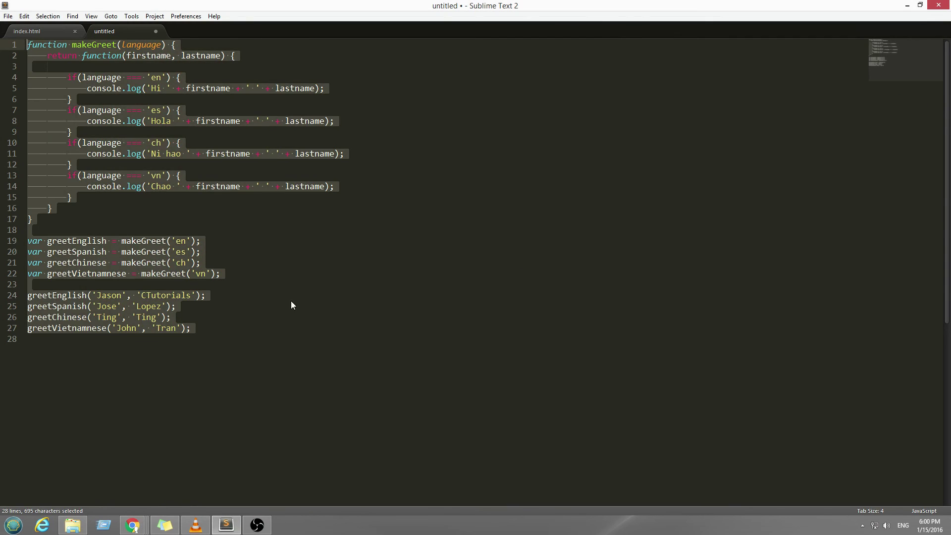
{"action": "left_click", "coordinate": [291, 301]}
{"action": "left_click_drag", "start_coordinate": [48, 241], "coordinate": [17, 248]}
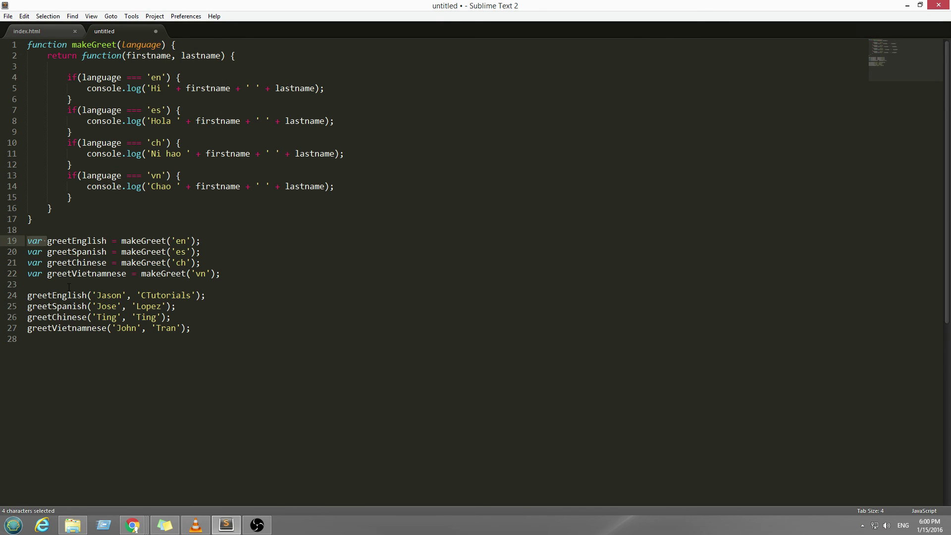
{"action": "key", "text": "BackSpace"}
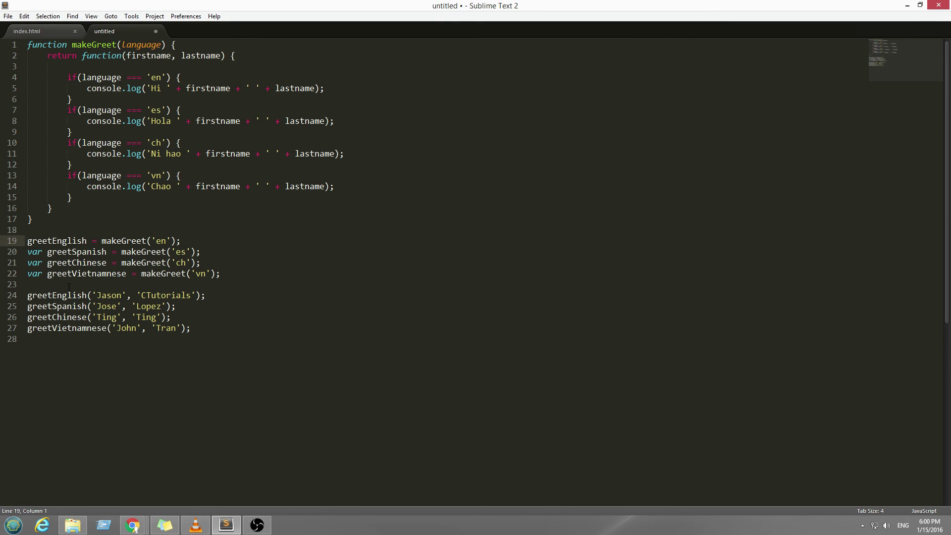
{"action": "type", "text": "var"}
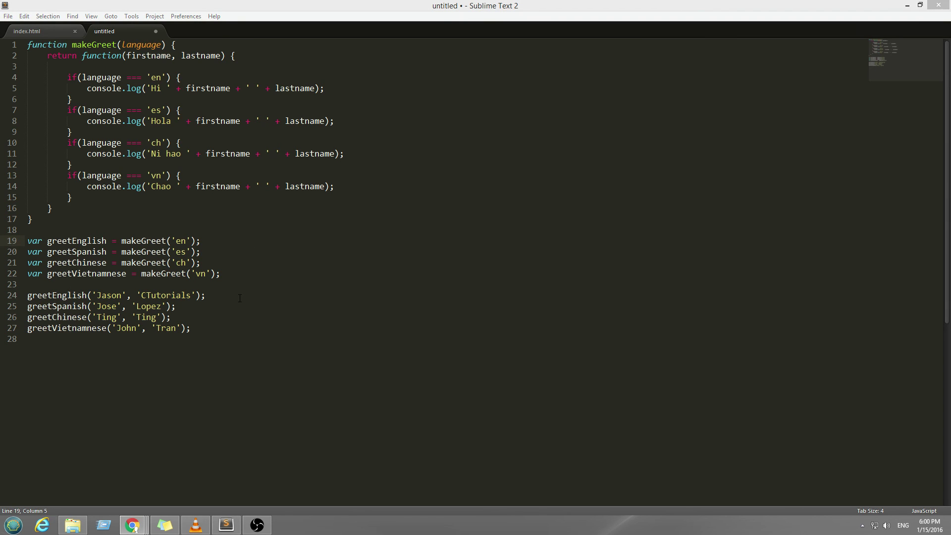
{"action": "left_click", "coordinate": [227, 324]}
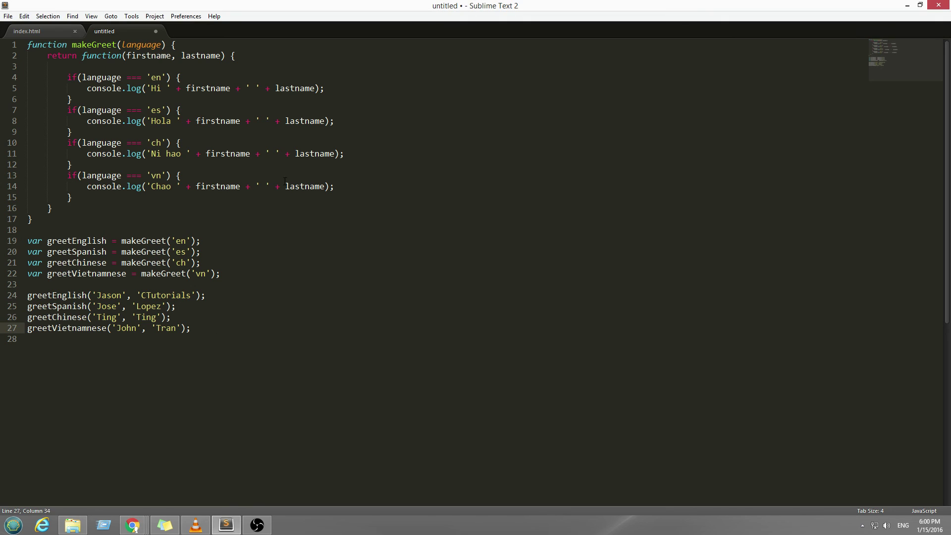
{"action": "left_click_drag", "start_coordinate": [223, 220], "coordinate": [28, 45]}
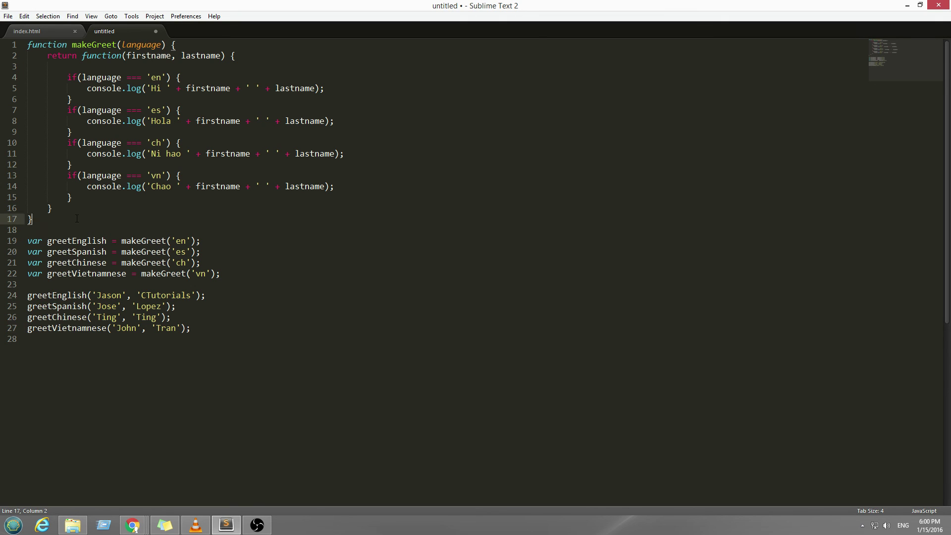
{"action": "left_click", "coordinate": [223, 251]}
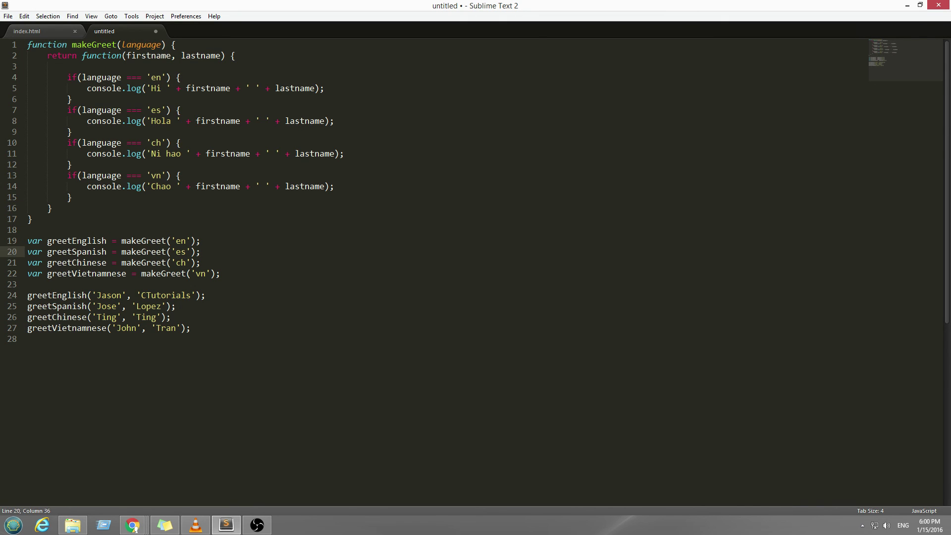